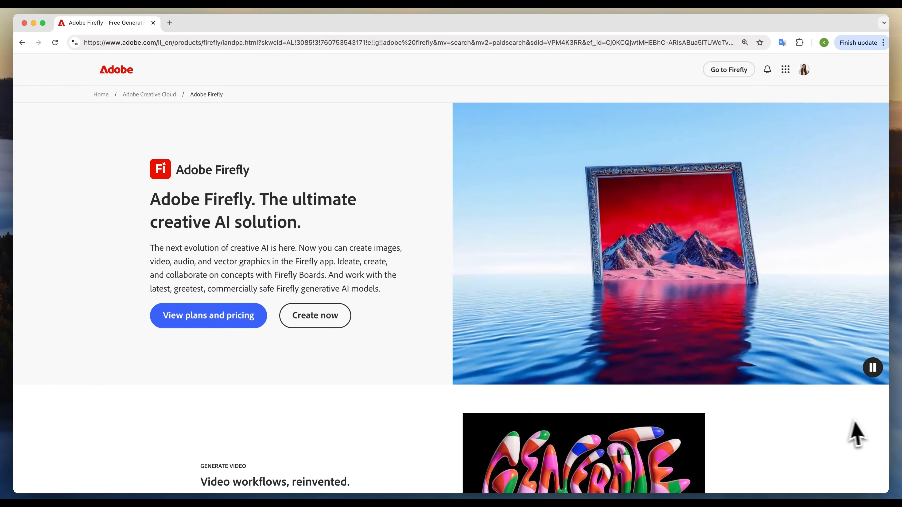
# - Look through the Adobe Firefly product page, the What's New app overview and the Creative Cloud Pro plan details
pyautogui.scroll(-5, 847, 446)
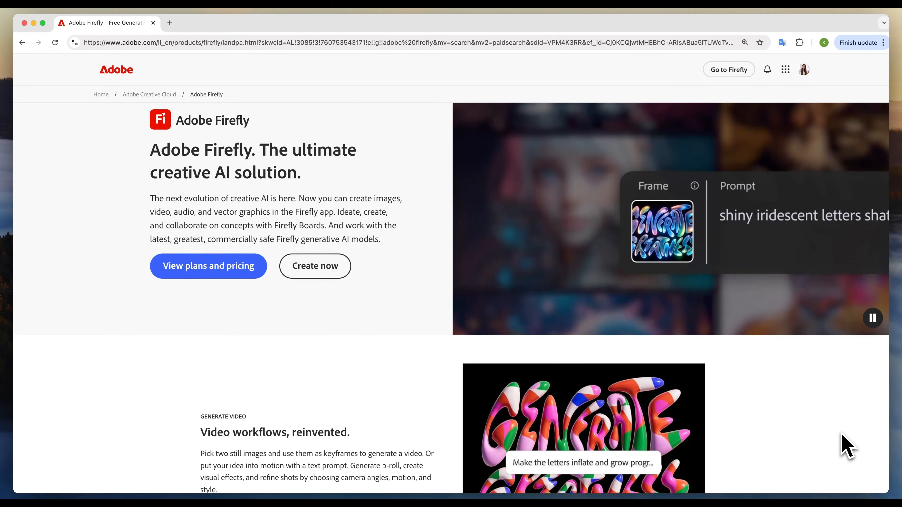
pyautogui.scroll(-4, 847, 446)
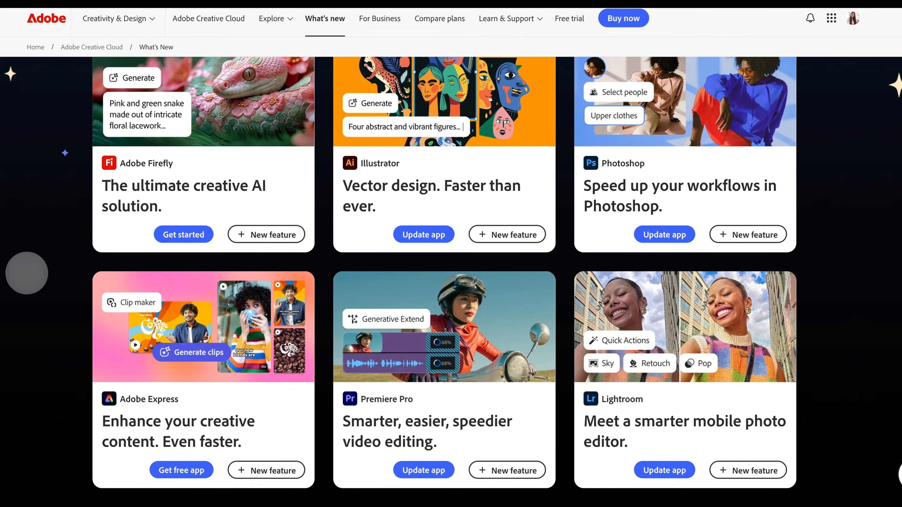
pyautogui.scroll(-1, 26, 273)
pyautogui.scroll(1, 27, 273)
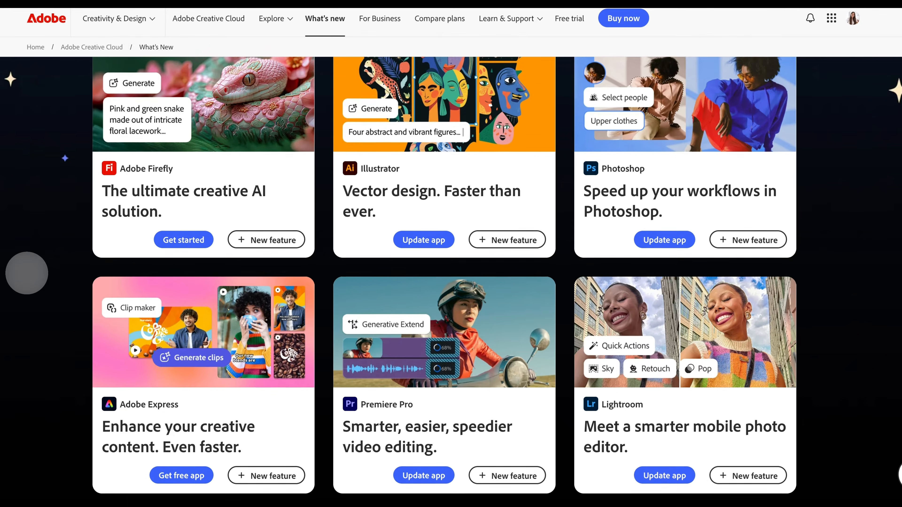
pyautogui.scroll(-1, 26, 273)
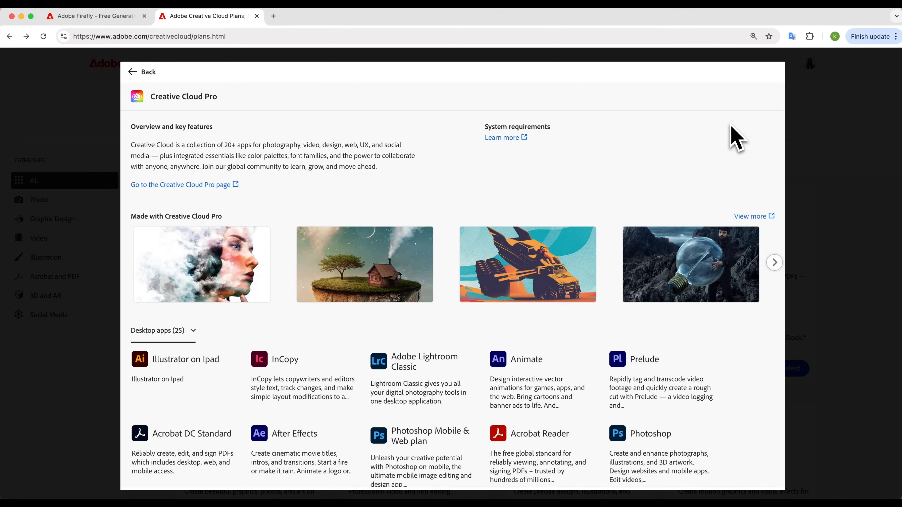
pyautogui.scroll(-3, 735, 137)
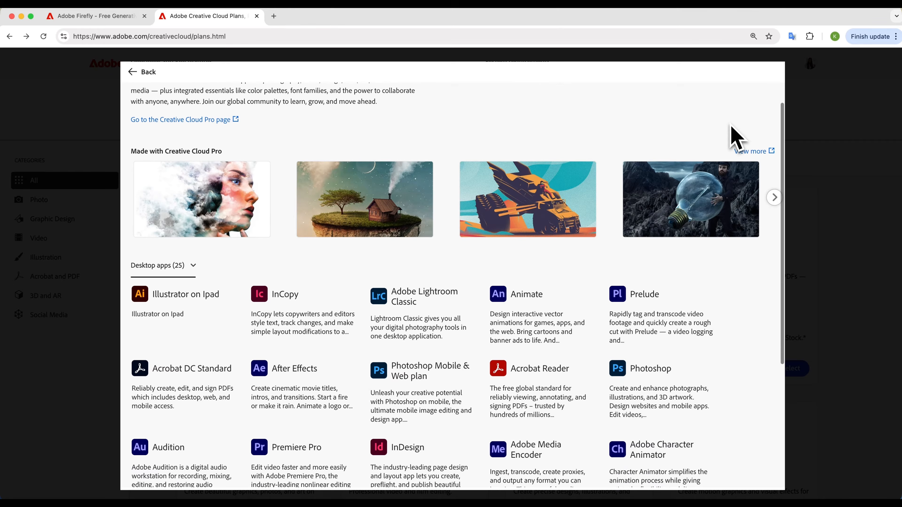
pyautogui.scroll(-2, 735, 137)
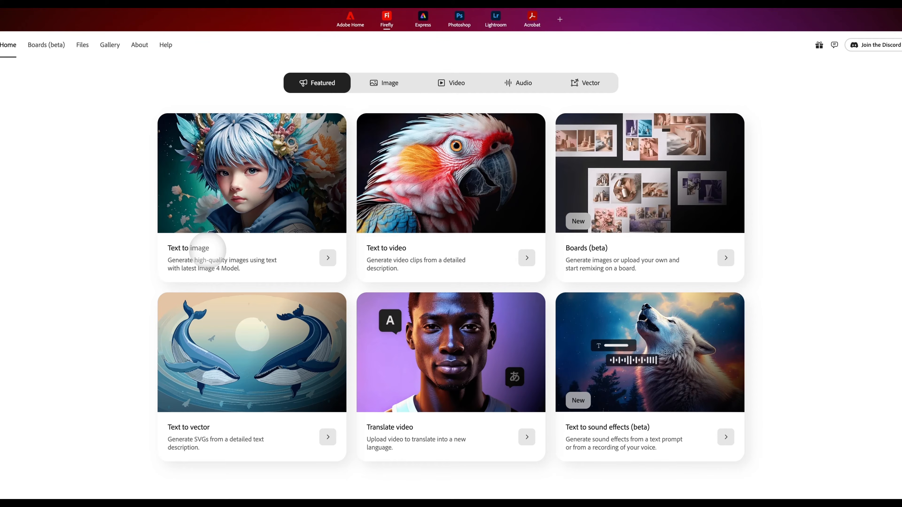
# - Open Text to image, select the Firefly Image 4 Ultra model and set the content type to Auto
pyautogui.click(207, 250)
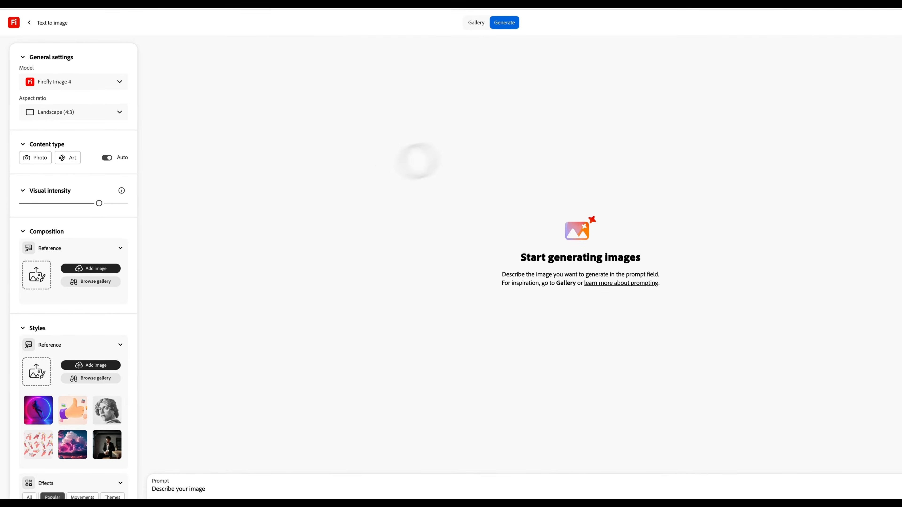
pyautogui.click(85, 82)
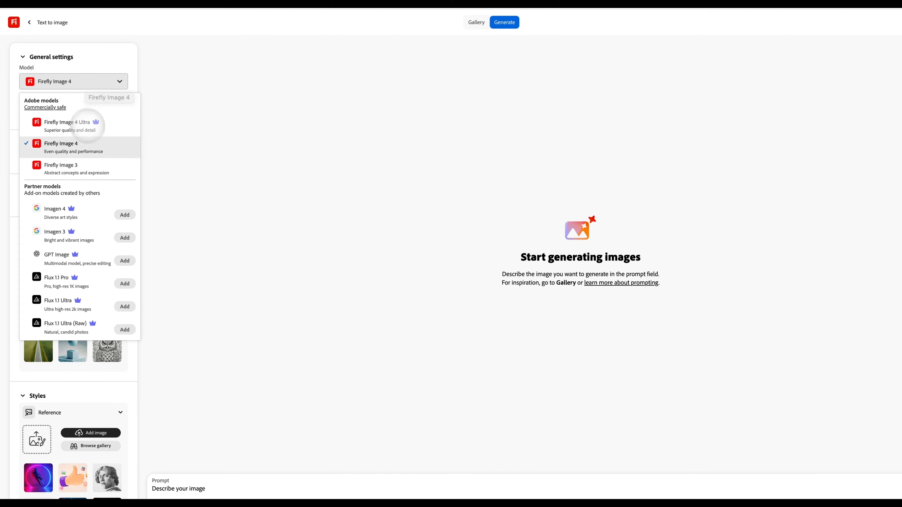
pyautogui.click(91, 131)
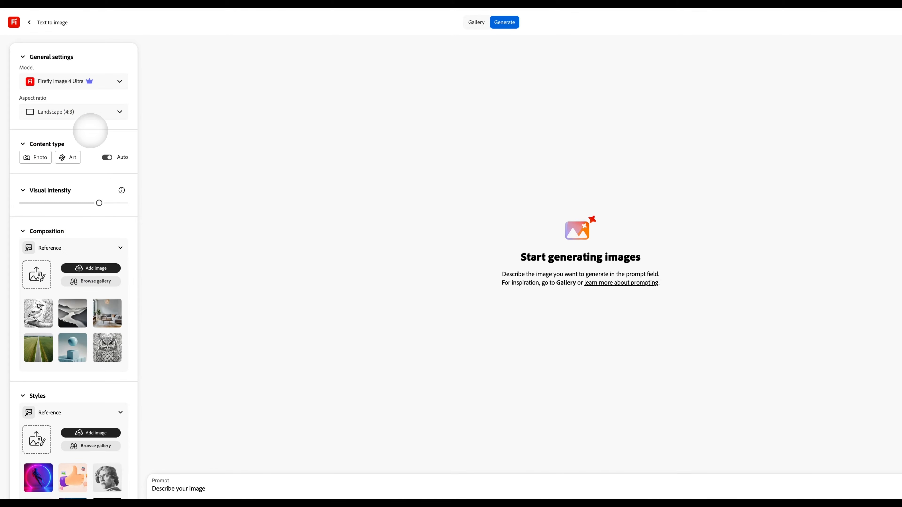
pyautogui.click(91, 83)
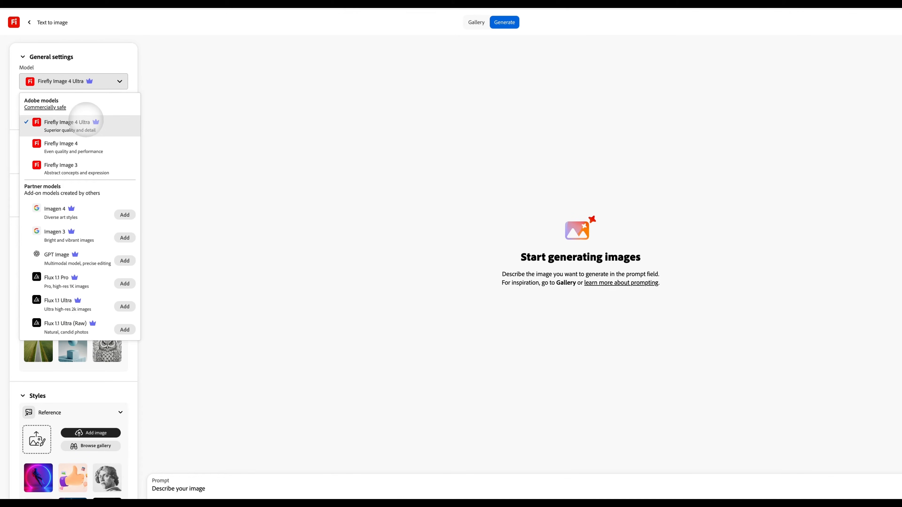
pyautogui.click(86, 120)
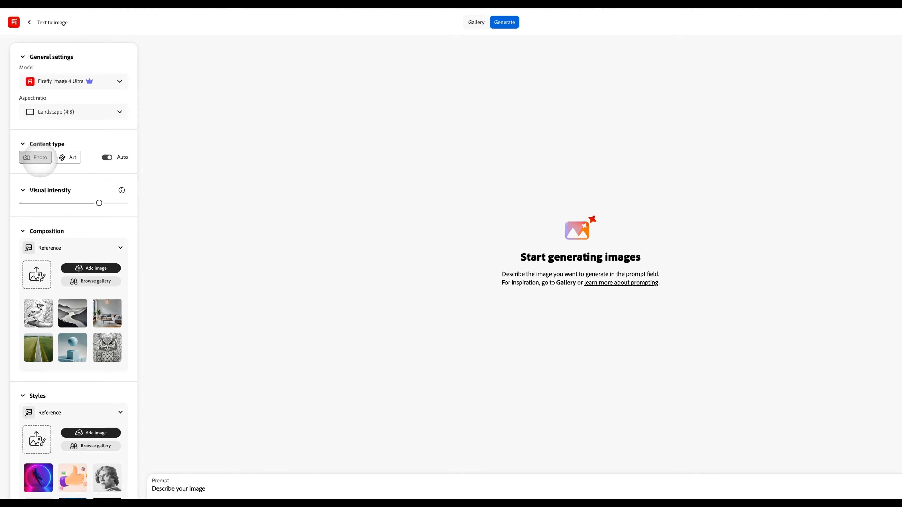
pyautogui.click(40, 160)
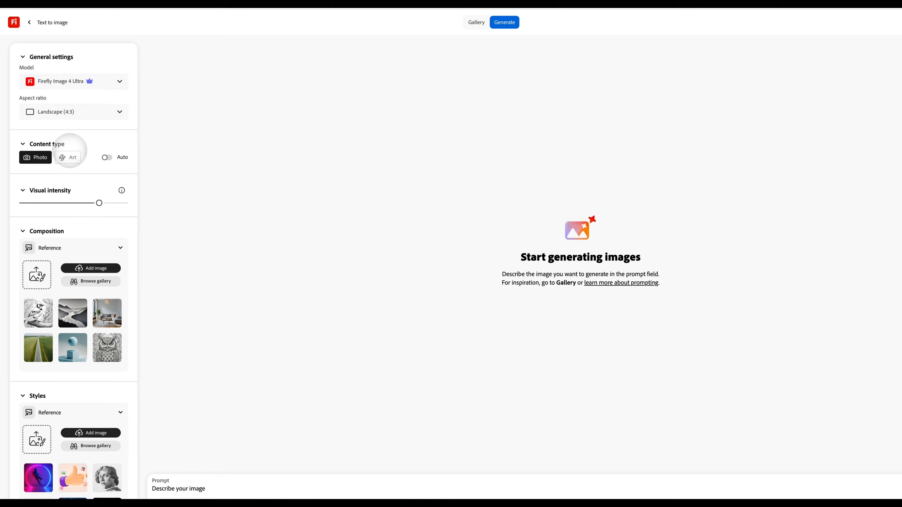
pyautogui.click(109, 157)
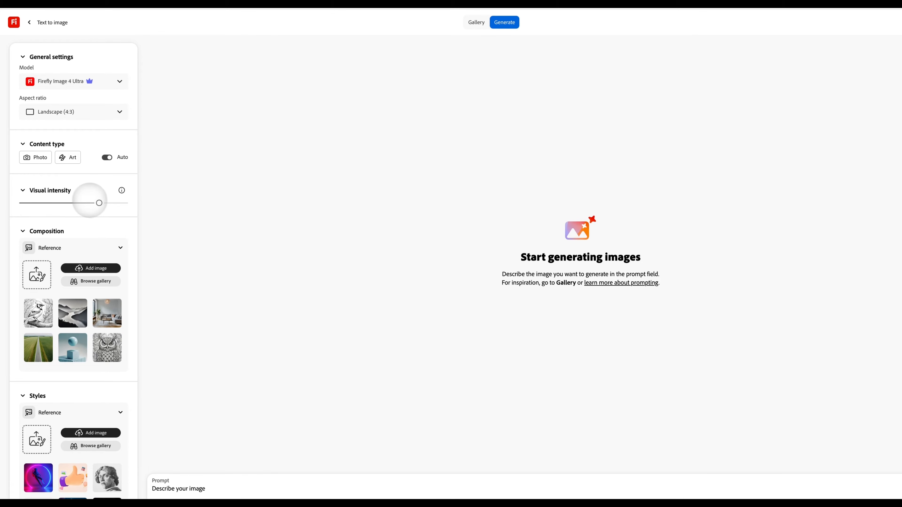
# - Set the white cat photo from the reference gallery's Photography section as the composition reference
pyautogui.scroll(-3, 100, 199)
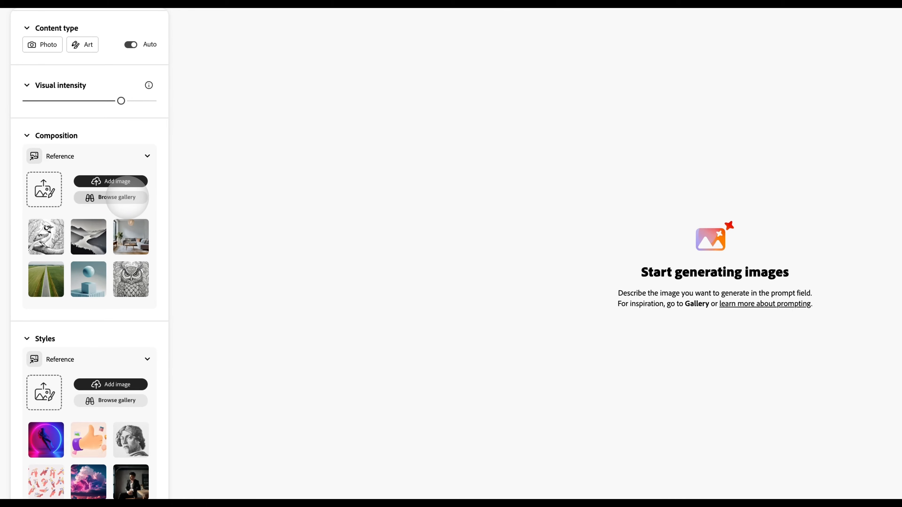
pyautogui.click(127, 197)
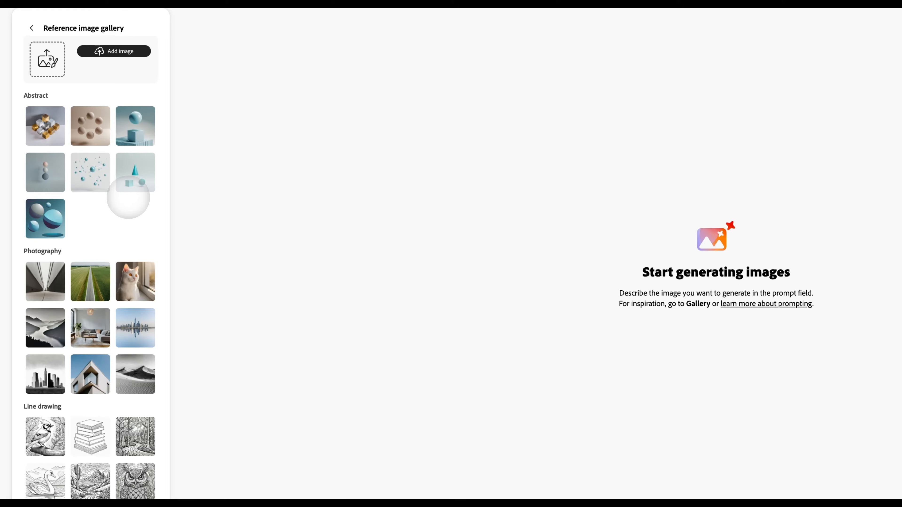
pyautogui.click(131, 275)
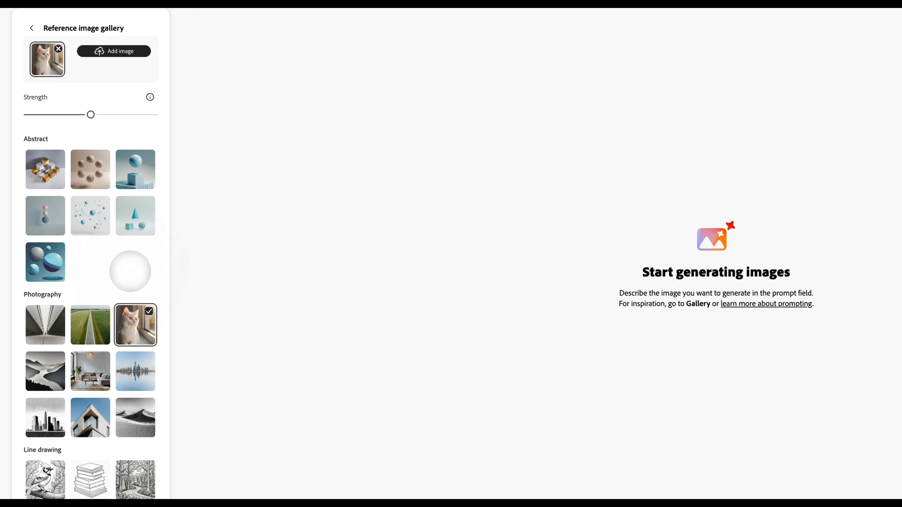
pyautogui.scroll(-1, 133, 320)
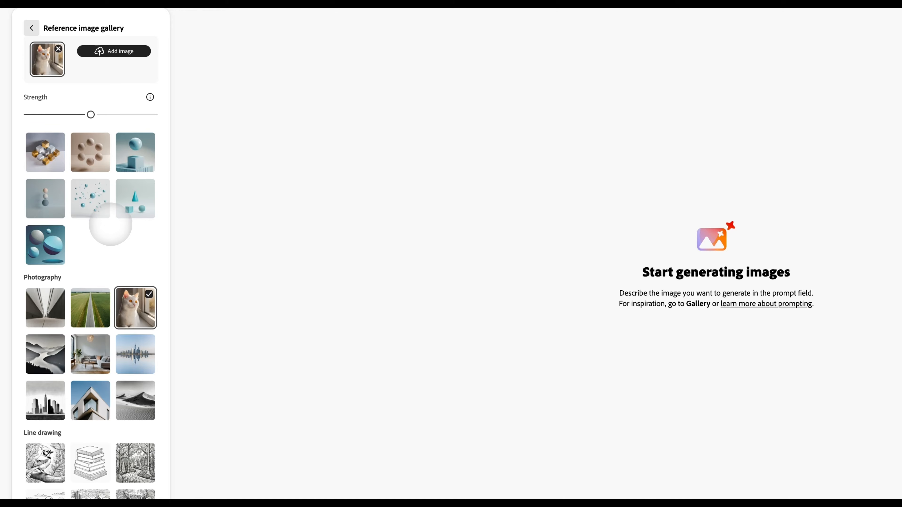
pyautogui.click(31, 28)
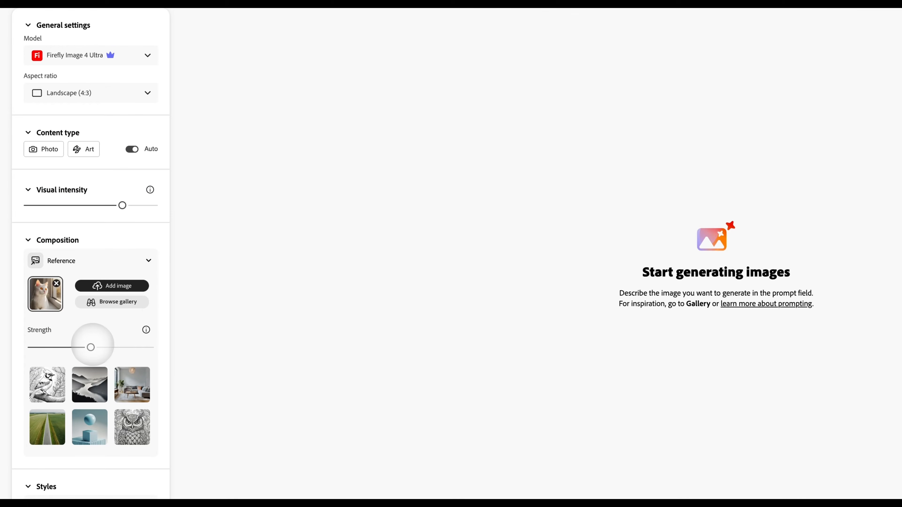
# - Browse the style reference gallery and set the pink field image from the Landscapes section as the style reference
pyautogui.scroll(-9, 91, 347)
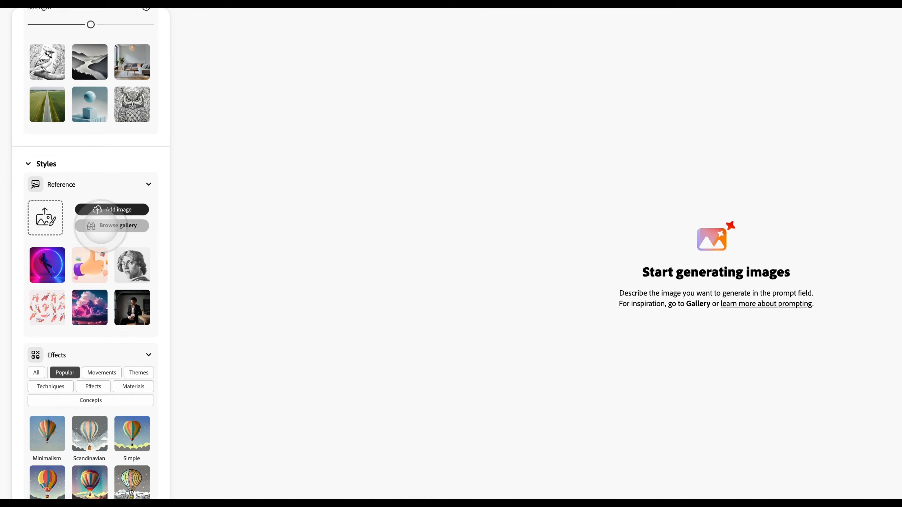
pyautogui.click(103, 225)
pyautogui.scroll(-1, 95, 228)
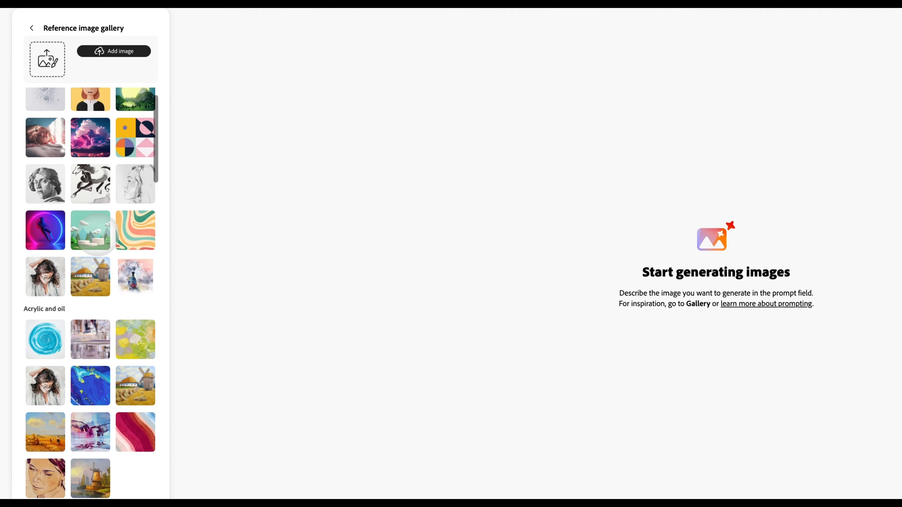
pyautogui.scroll(-8, 96, 235)
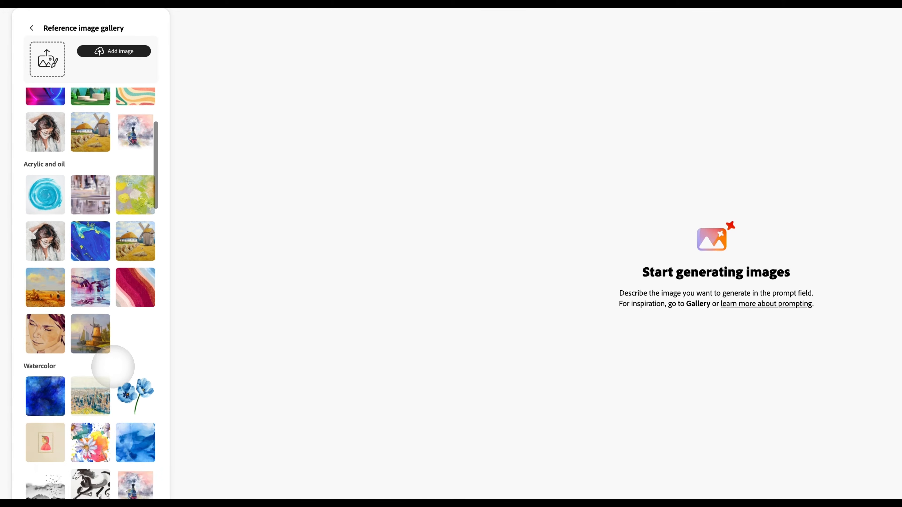
pyautogui.scroll(-1, 113, 367)
pyautogui.scroll(-10, 136, 341)
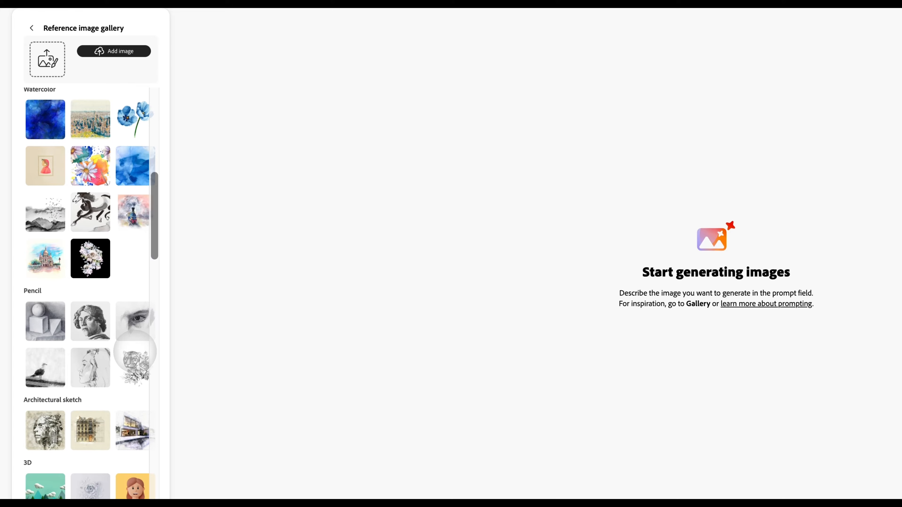
pyautogui.scroll(-2, 135, 352)
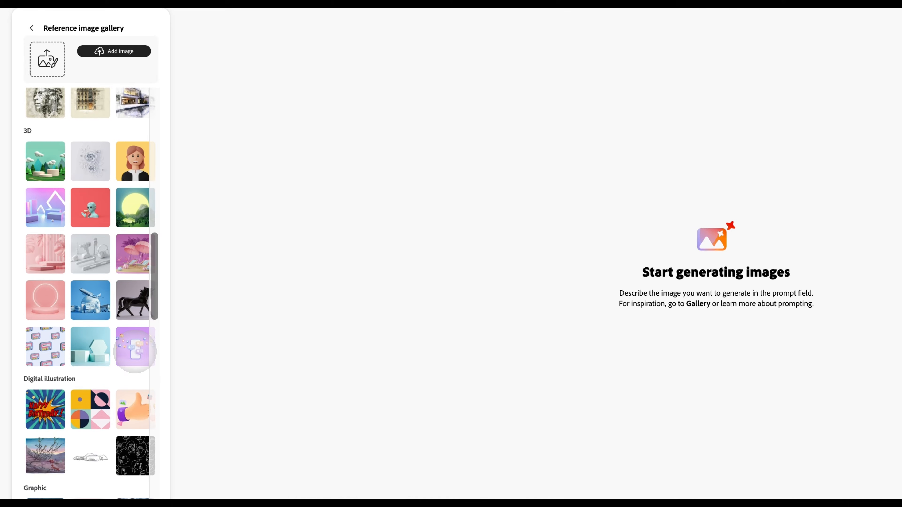
pyautogui.scroll(-7, 107, 387)
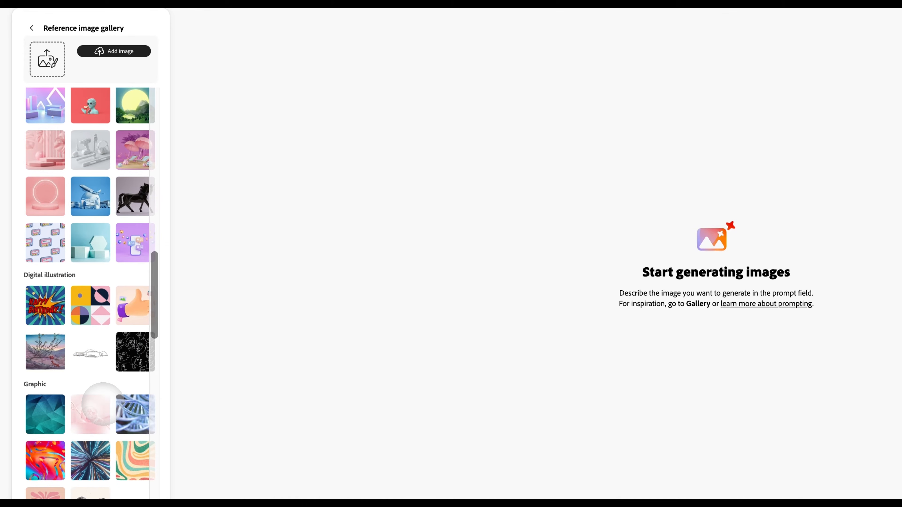
pyautogui.scroll(-18, 103, 403)
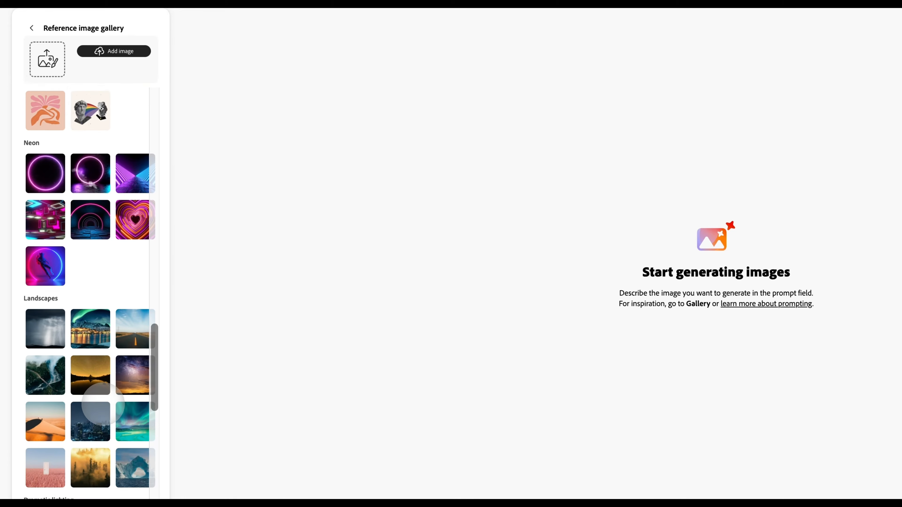
pyautogui.scroll(7, 102, 404)
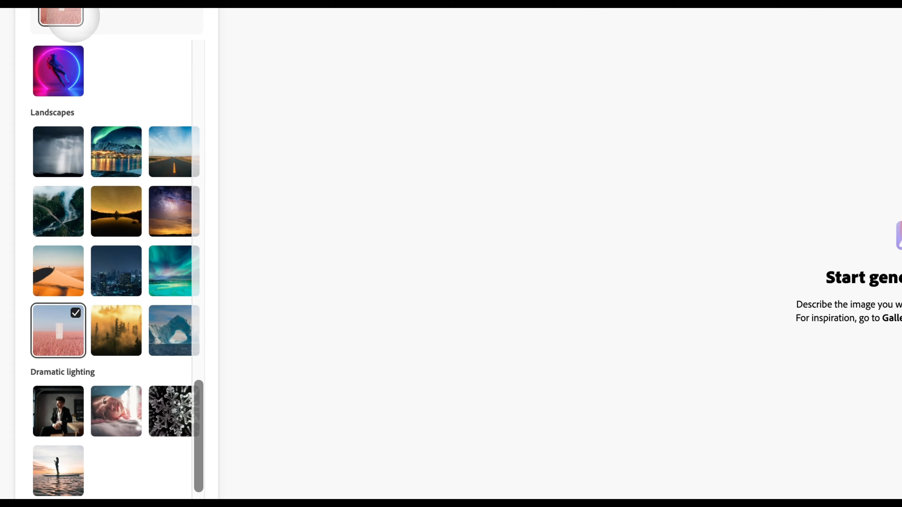
pyautogui.scroll(20, 131, 230)
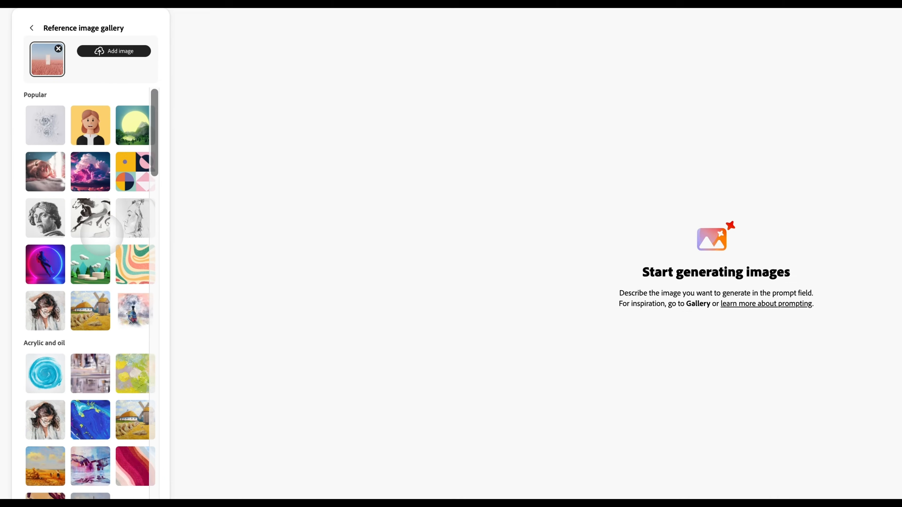
pyautogui.click(32, 28)
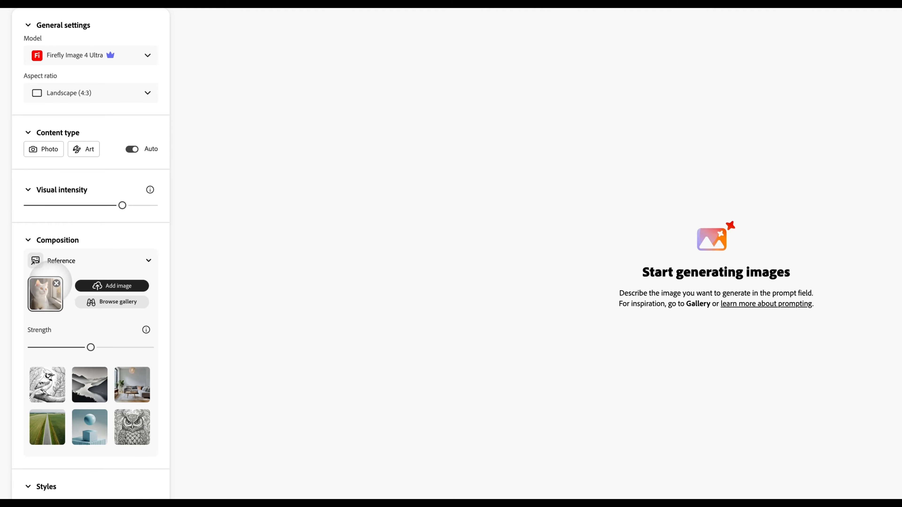
# - Apply the Psychedelic and Science fiction effects from the Movements category of the style effects
pyautogui.scroll(-6, 69, 307)
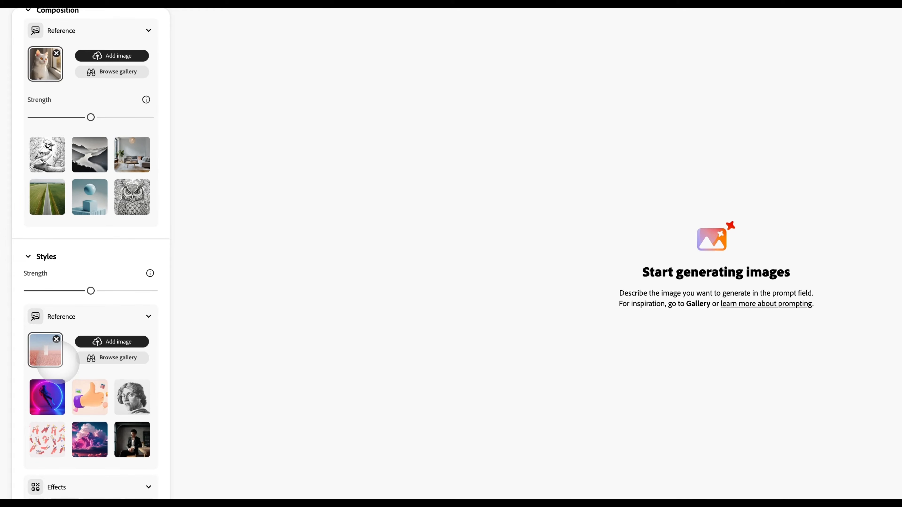
pyautogui.scroll(-5, 56, 363)
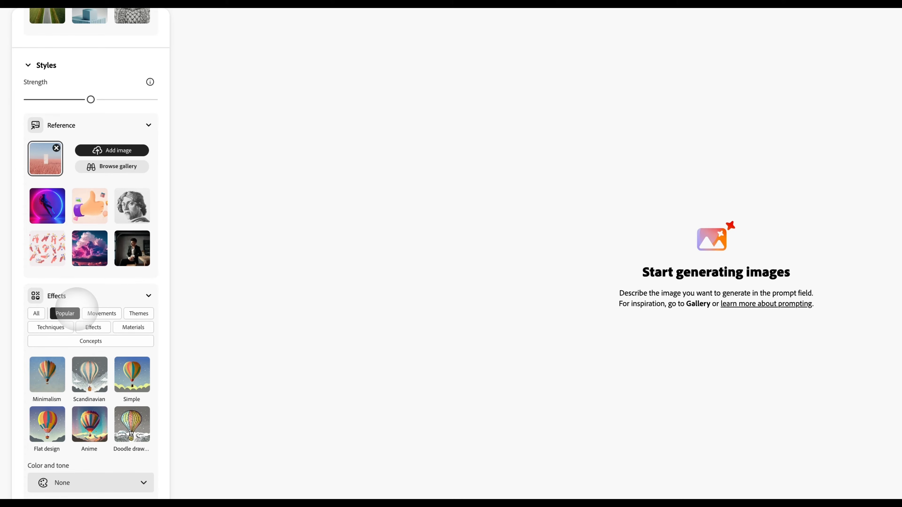
pyautogui.click(101, 313)
pyautogui.scroll(-6, 102, 319)
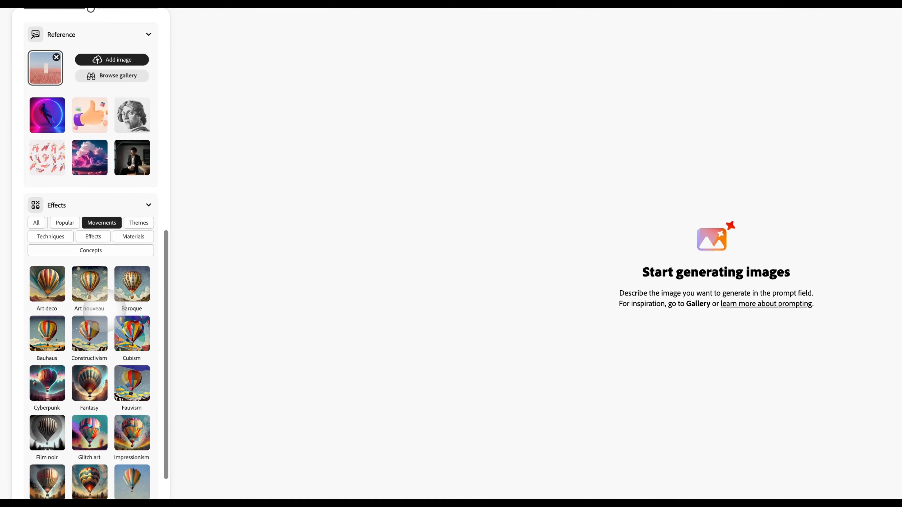
pyautogui.scroll(1, 92, 487)
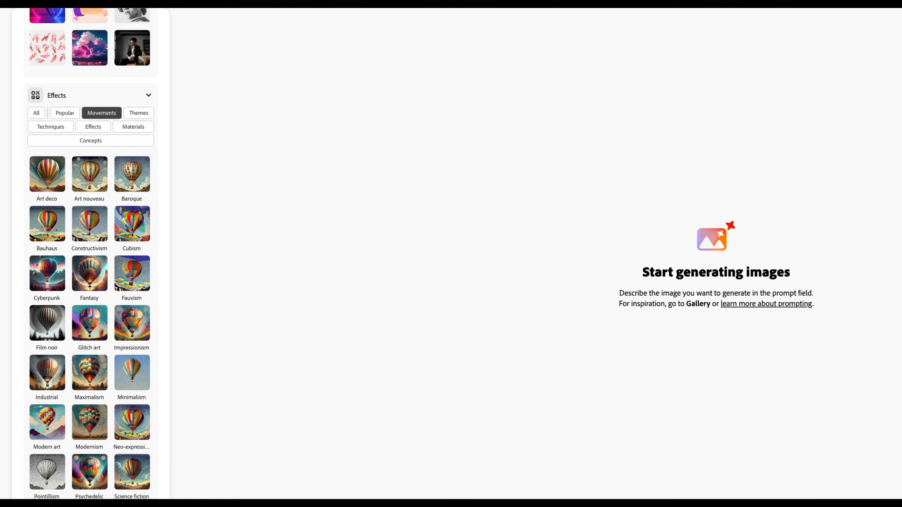
pyautogui.scroll(-1, 103, 474)
pyautogui.click(91, 423)
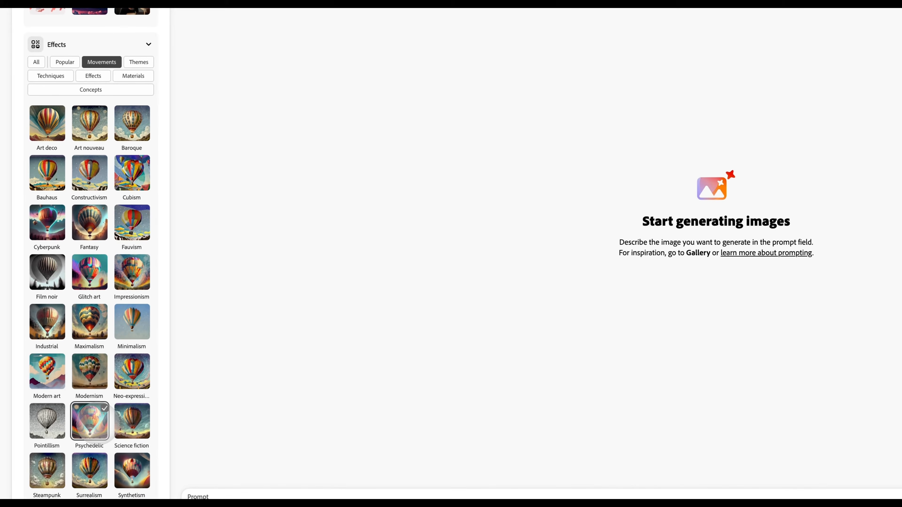
pyautogui.click(133, 425)
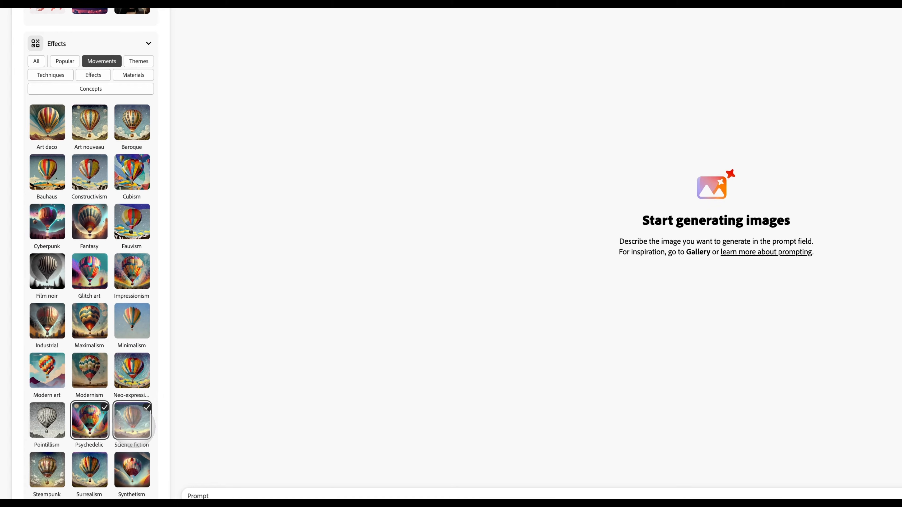
pyautogui.scroll(2, 134, 426)
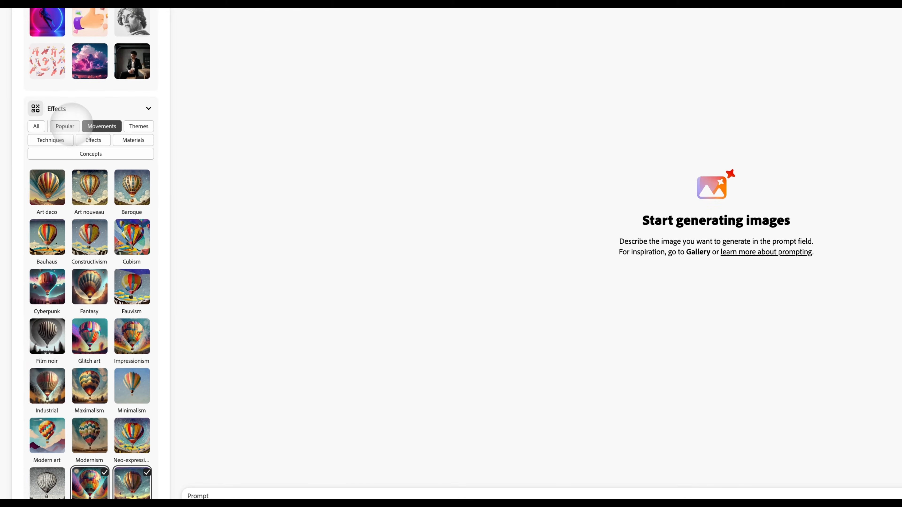
# - Apply the Bokeh effect from the Effects category of the style effects
pyautogui.click(65, 123)
pyautogui.click(93, 275)
pyautogui.scroll(-3, 93, 275)
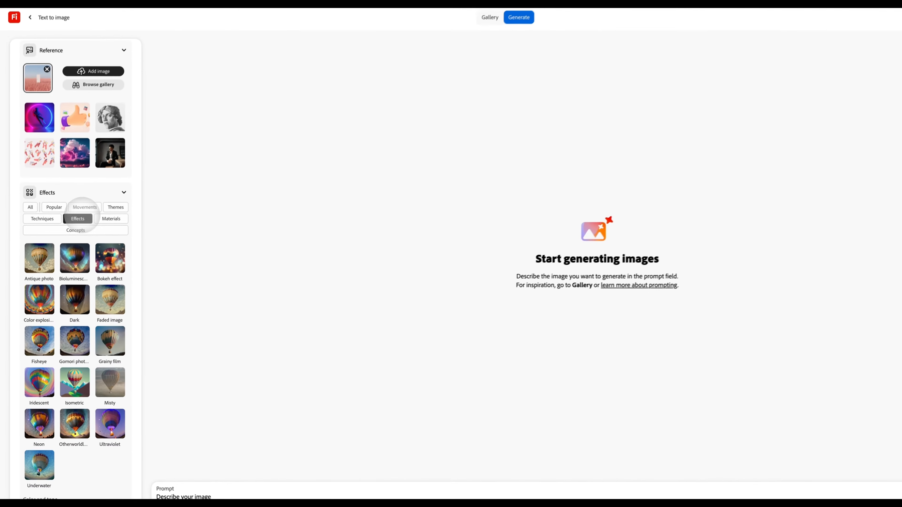
pyautogui.click(115, 256)
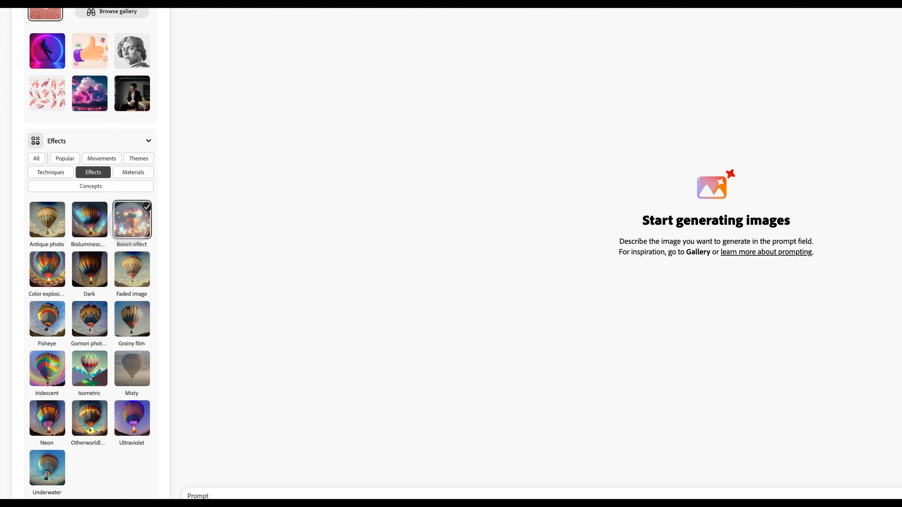
# - Try the Toned image option for color and tone, and settle on Pastel color
pyautogui.scroll(-3, 135, 212)
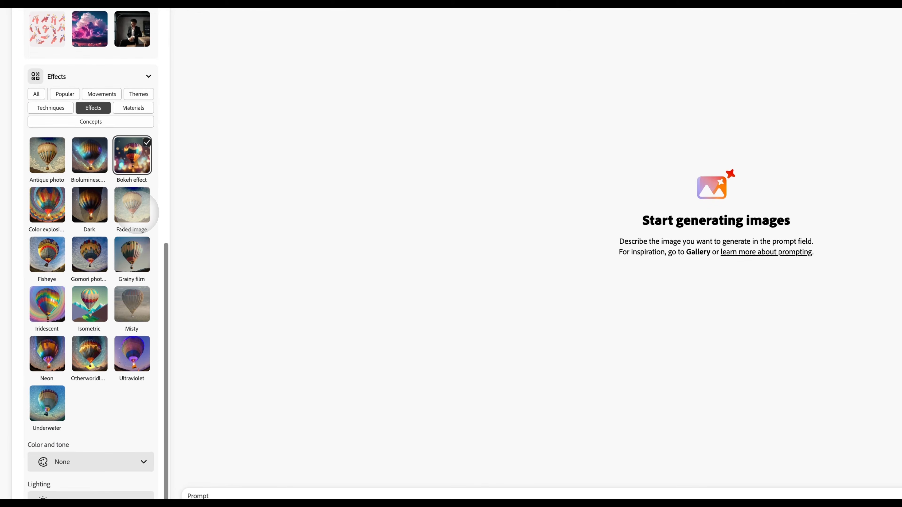
pyautogui.click(106, 429)
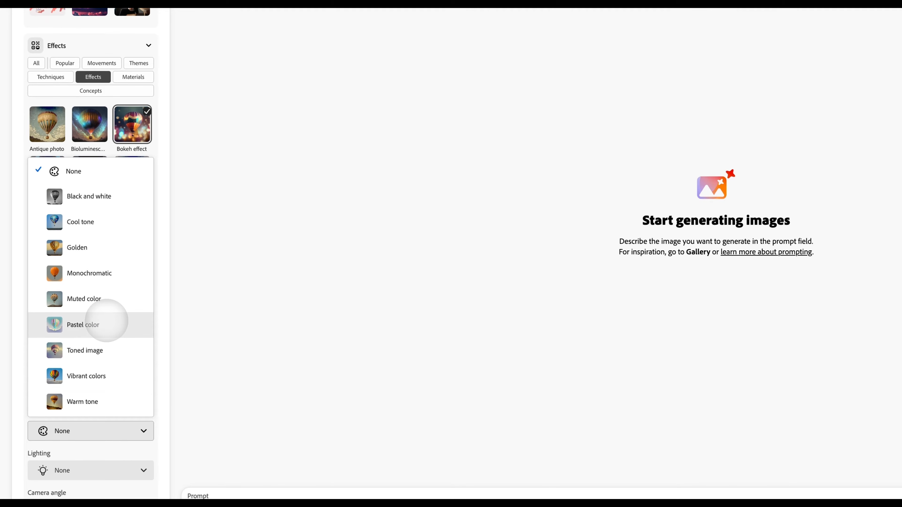
pyautogui.click(101, 350)
pyautogui.click(129, 432)
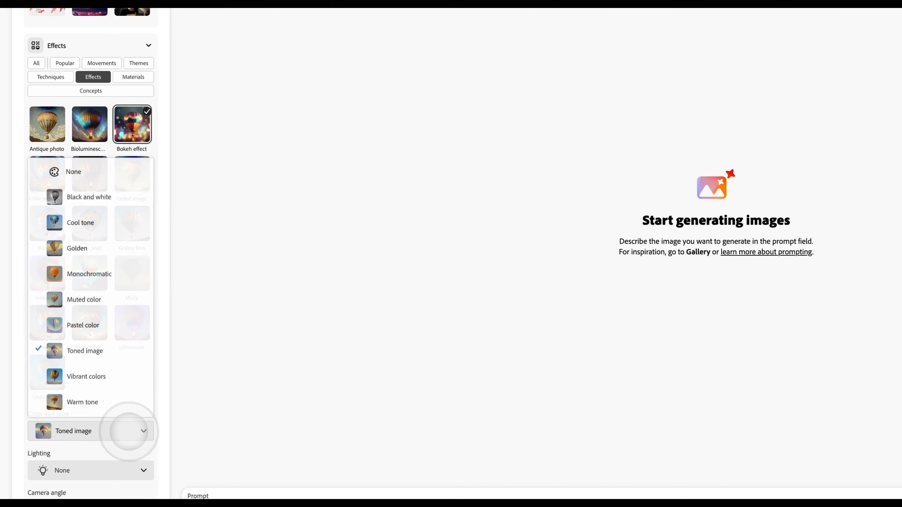
pyautogui.click(115, 325)
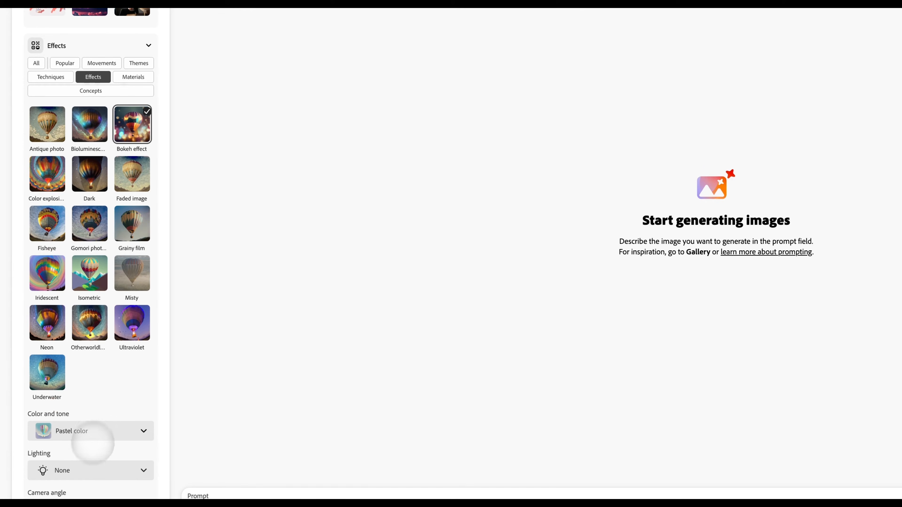
# - Set the lighting to Surreal lighting and the camera angle to Closeup
pyautogui.click(86, 469)
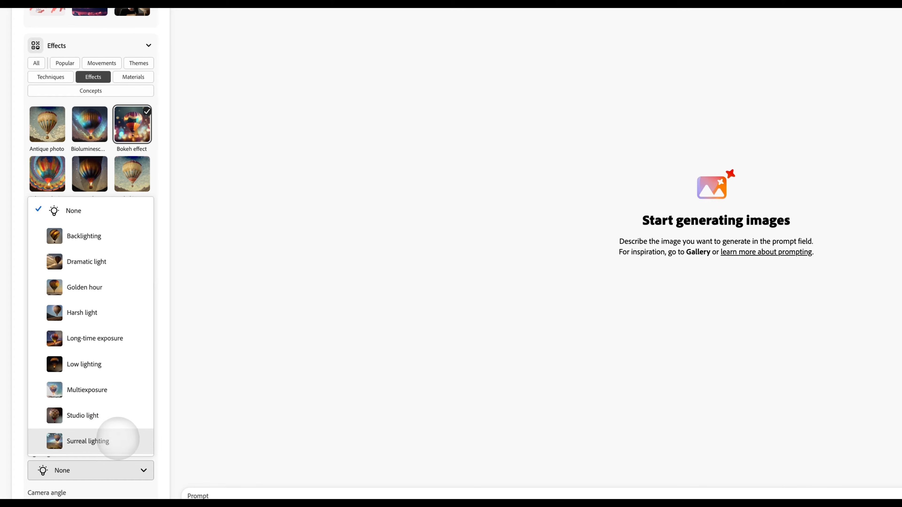
pyautogui.click(118, 440)
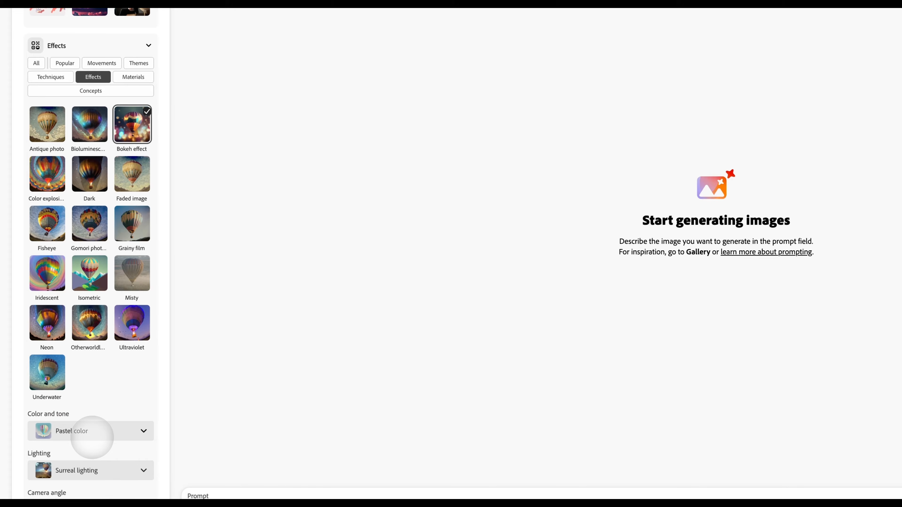
pyautogui.click(101, 496)
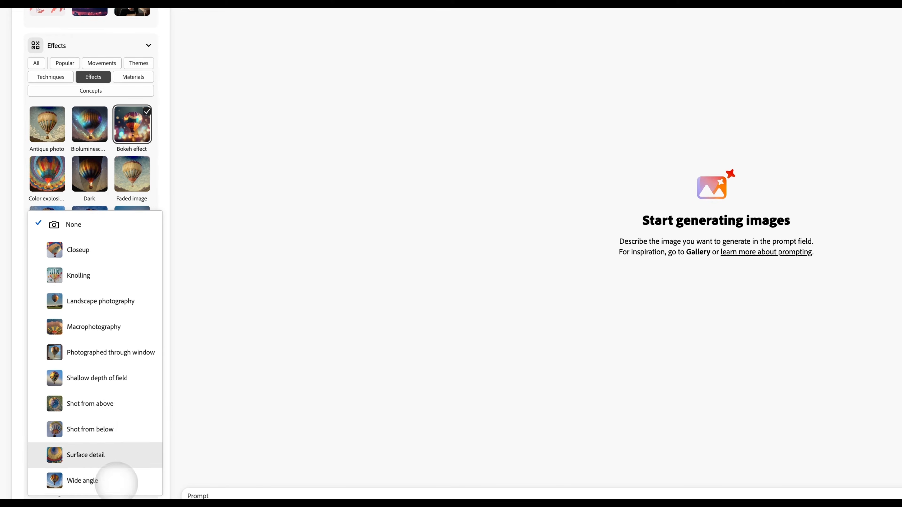
pyautogui.click(103, 455)
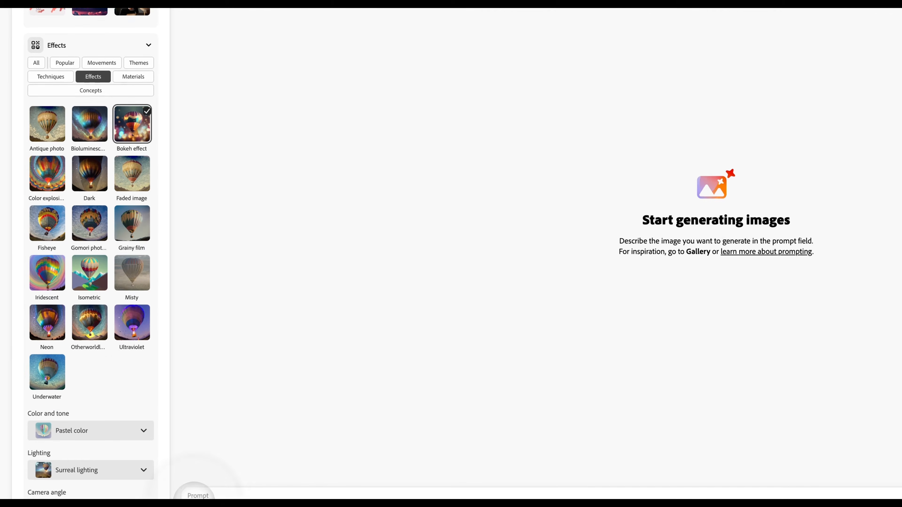
# - Turn on prompt suggestions in the prompt features
pyautogui.click(219, 465)
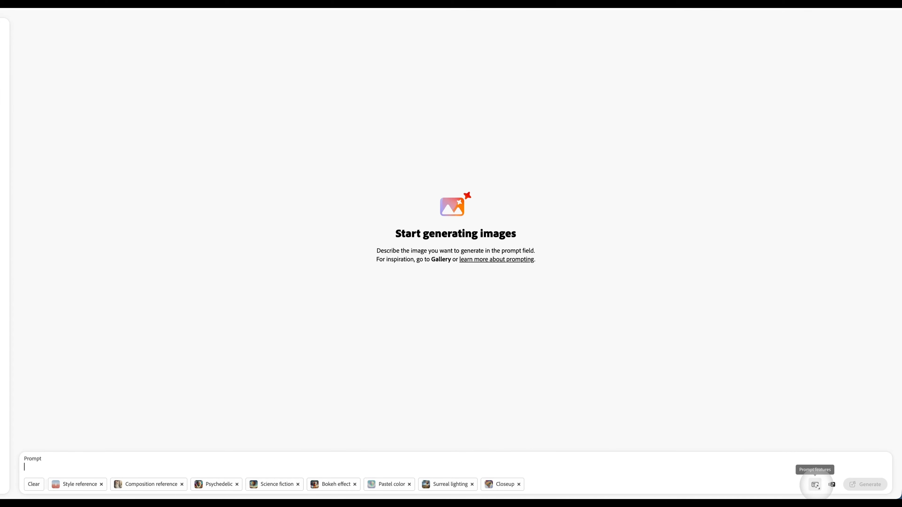
pyautogui.click(816, 485)
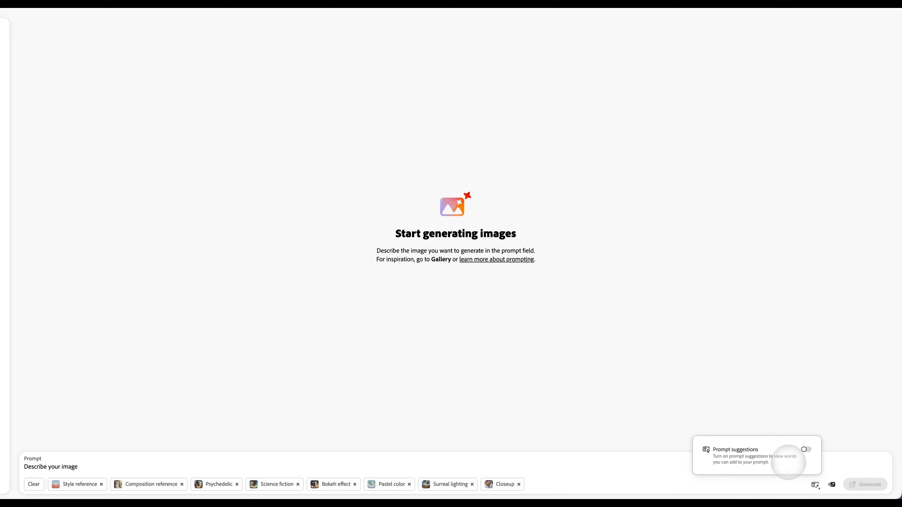
pyautogui.click(806, 449)
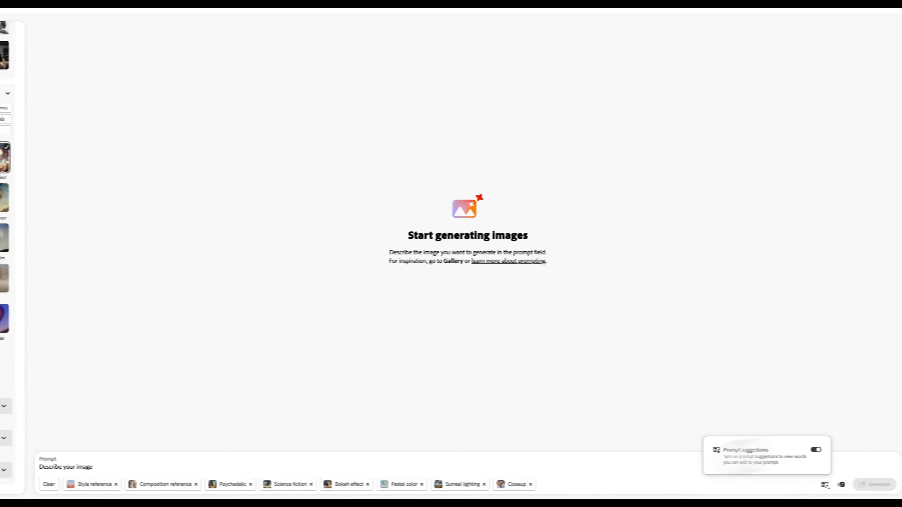
# - Enter "A dragonfly" as the start of the image prompt, correcting any misspelling
pyautogui.click(216, 468)
pyautogui.write('gobfly')
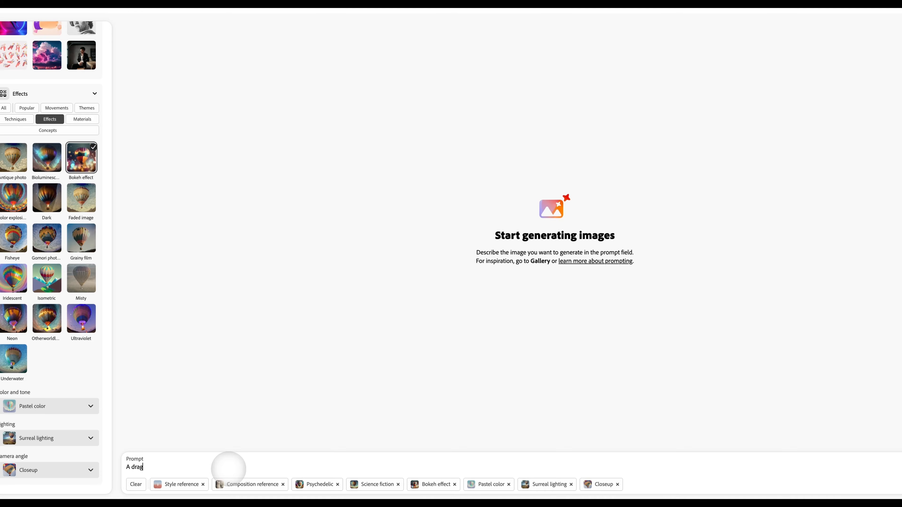
pyautogui.press('BackSpace')
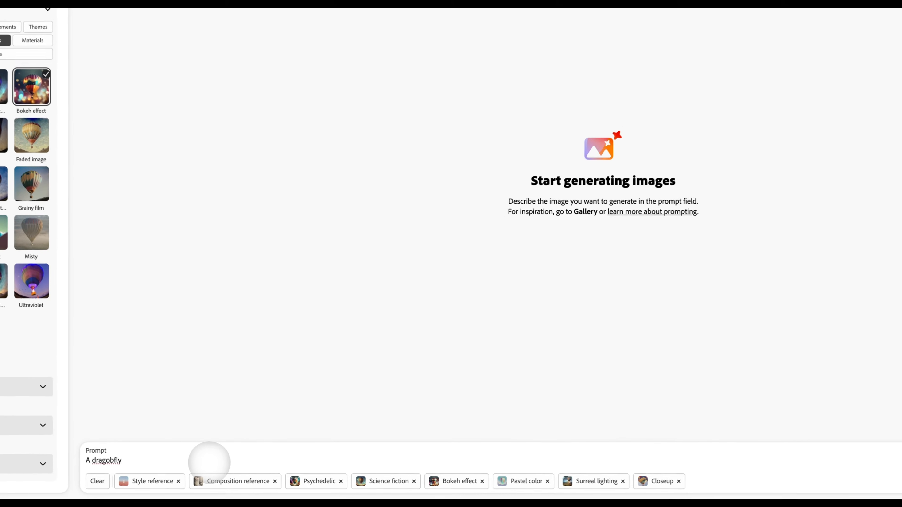
pyautogui.press('BackSpace')
pyautogui.press('BackSpace')
pyautogui.press('BackSpace')
pyautogui.press('BackSpace')
pyautogui.press('BackSpace')
pyautogui.press('BackSpace')
pyautogui.press('BackSpace')
pyautogui.press('BackSpace')
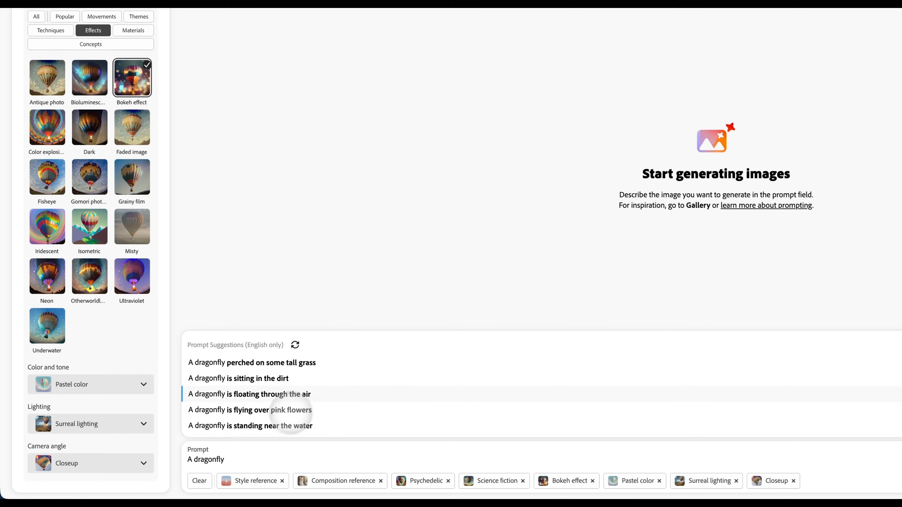
# - Extend the prompt to read "A dragonfly over pink fluffy clouds"
pyautogui.click(247, 456)
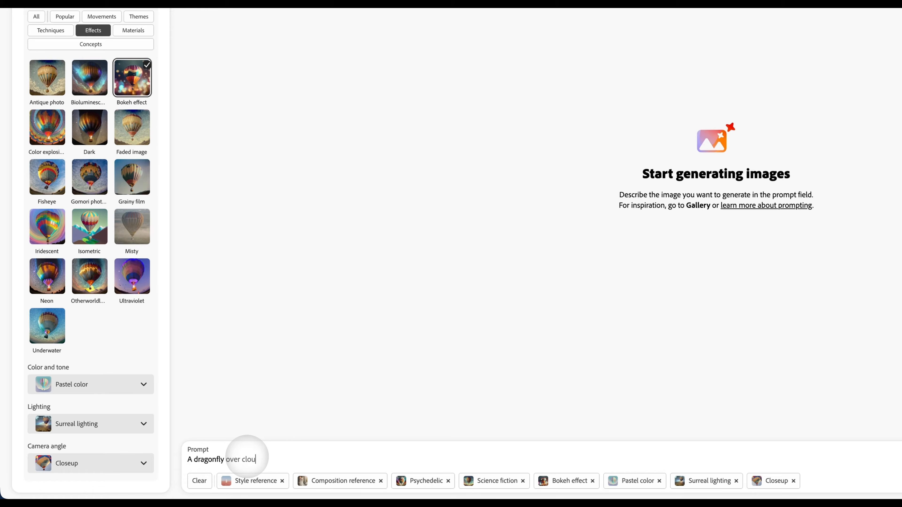
pyautogui.click(247, 457)
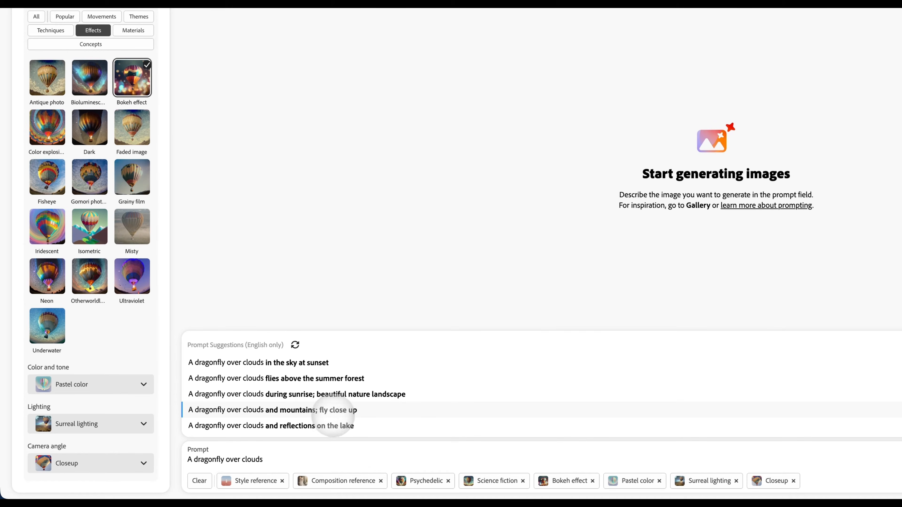
pyautogui.click(242, 459)
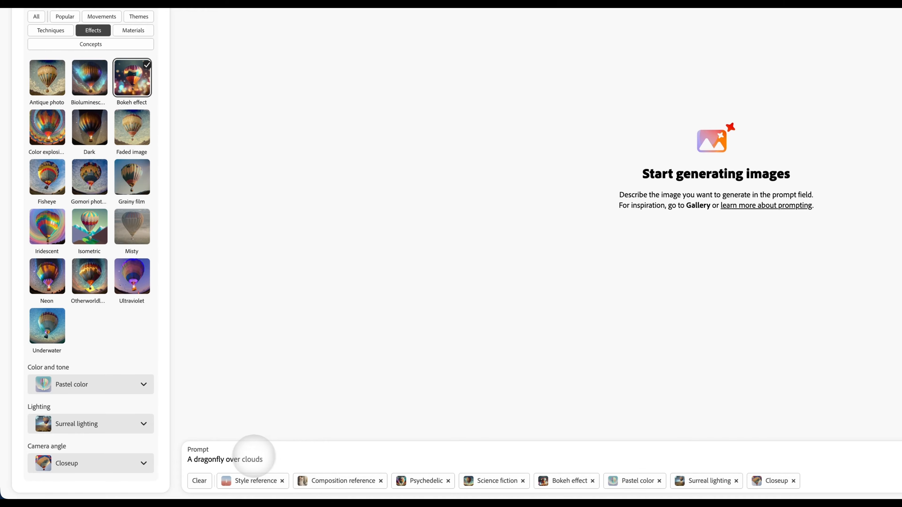
pyautogui.write('pink fl')
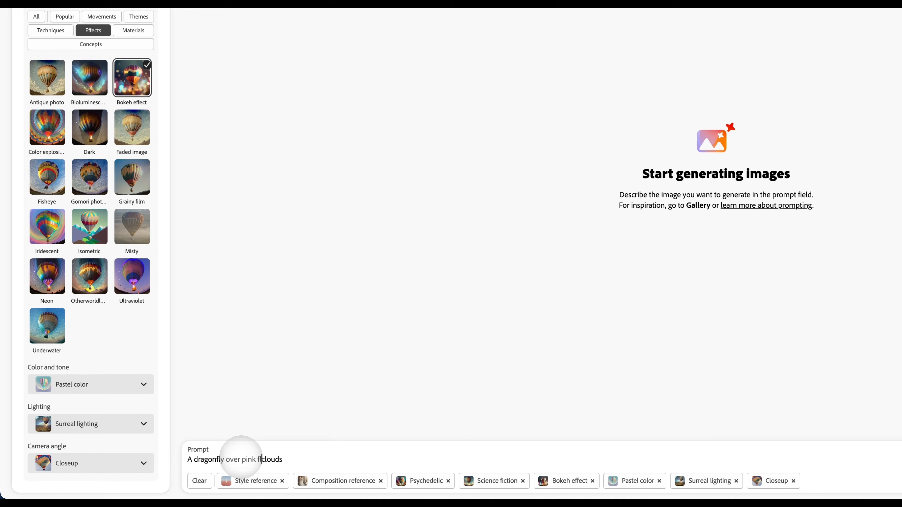
pyautogui.write('uffy')
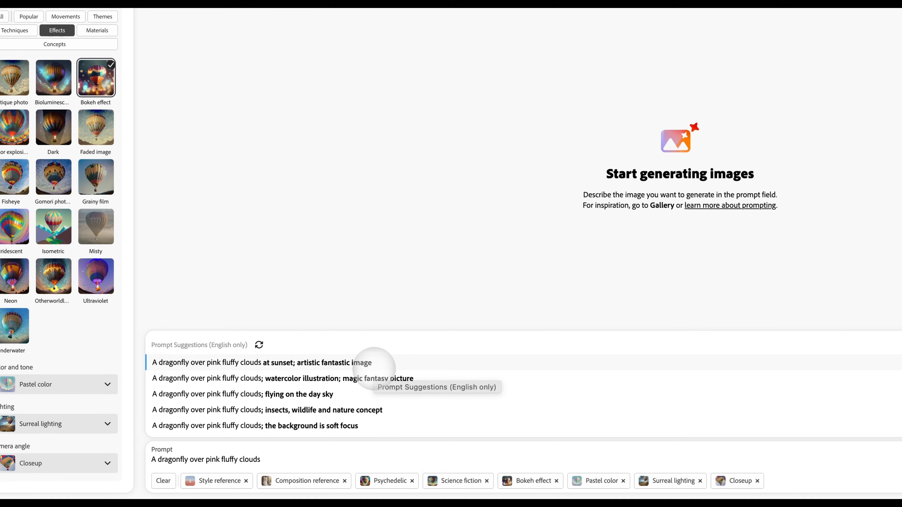
# - Append "; cartoon fantasy ;" to the end of the prompt
pyautogui.click(283, 461)
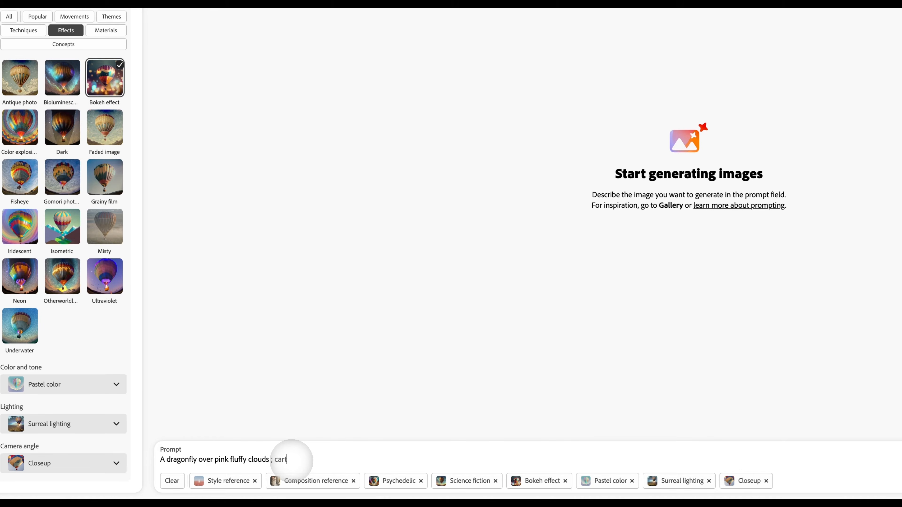
pyautogui.write('f')
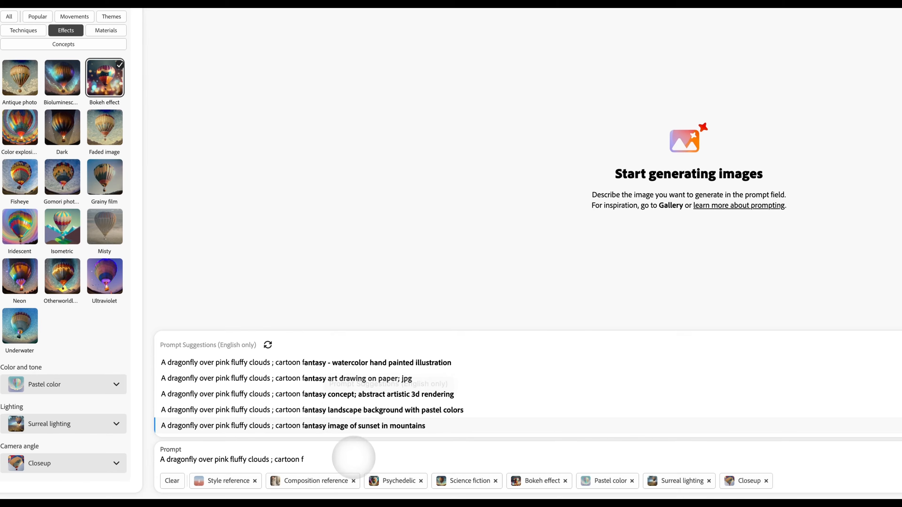
pyautogui.click(338, 456)
pyautogui.write('a')
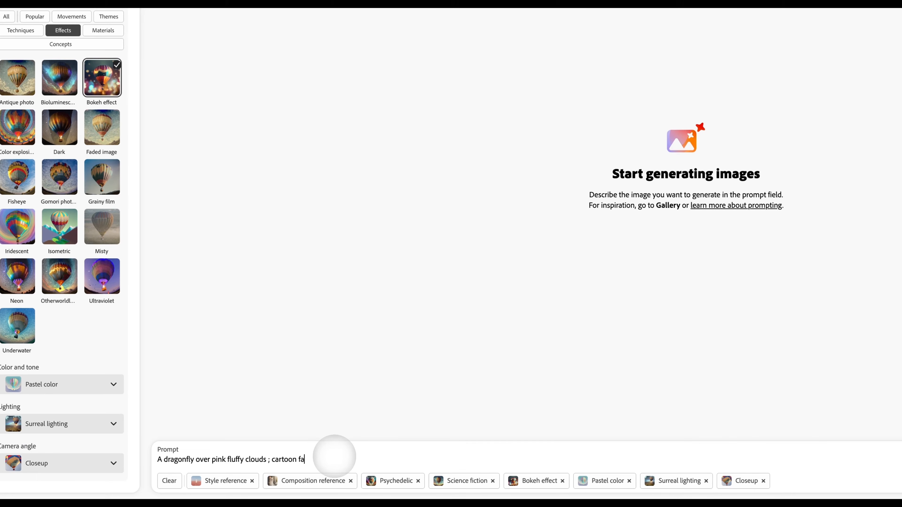
pyautogui.write('ntasy ;')
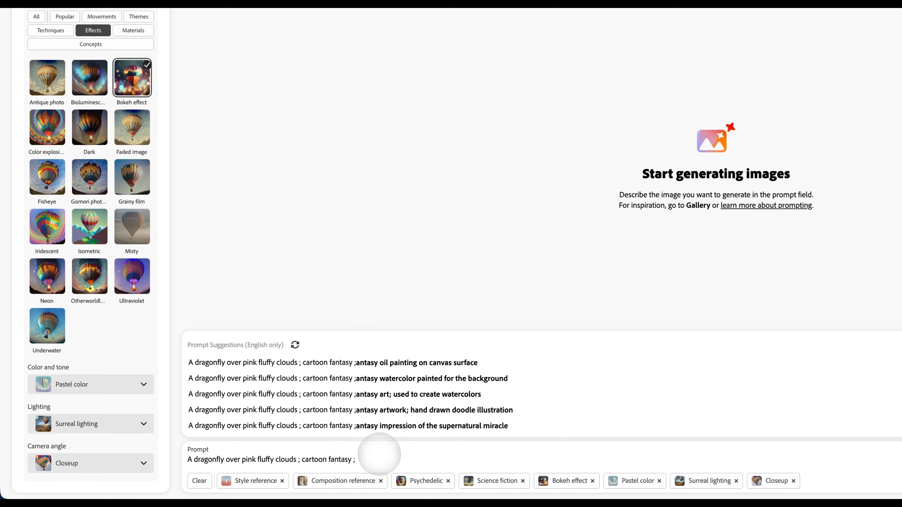
# - Append "wings made from lace and glitter ;" to the prompt
pyautogui.write('wings')
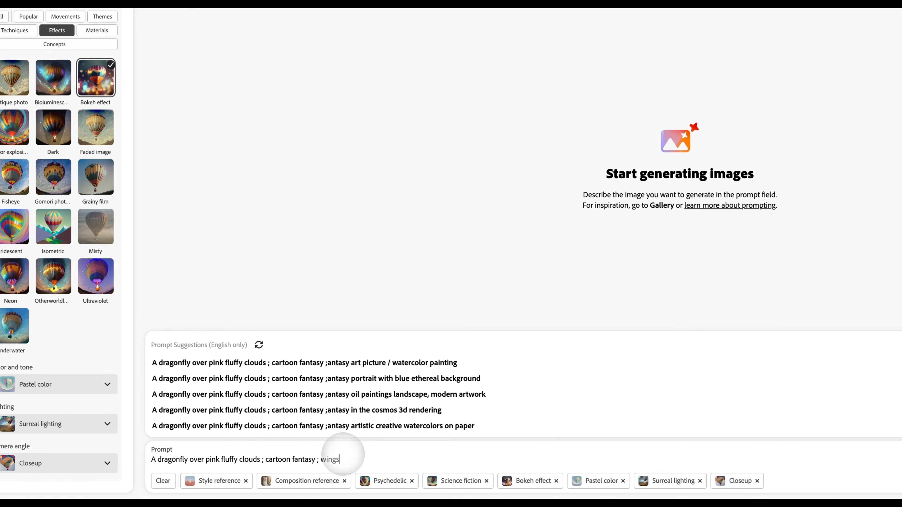
pyautogui.write(' made fron')
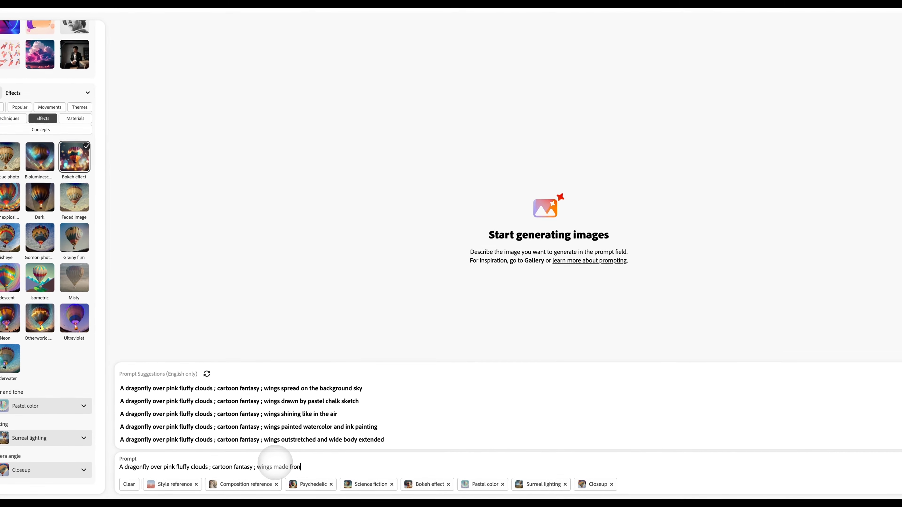
pyautogui.press('BackSpace')
pyautogui.write('m lace')
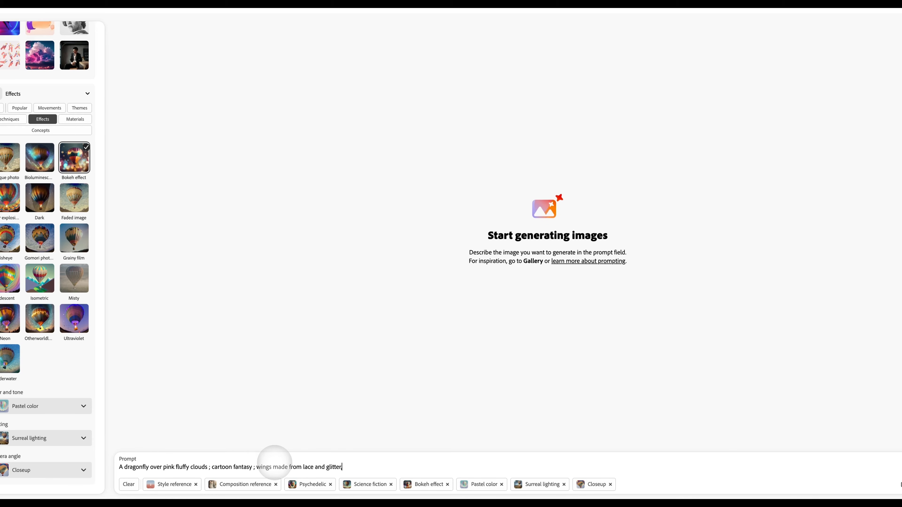
pyautogui.write(' and glitter,')
pyautogui.press('BackSpace')
pyautogui.write(';')
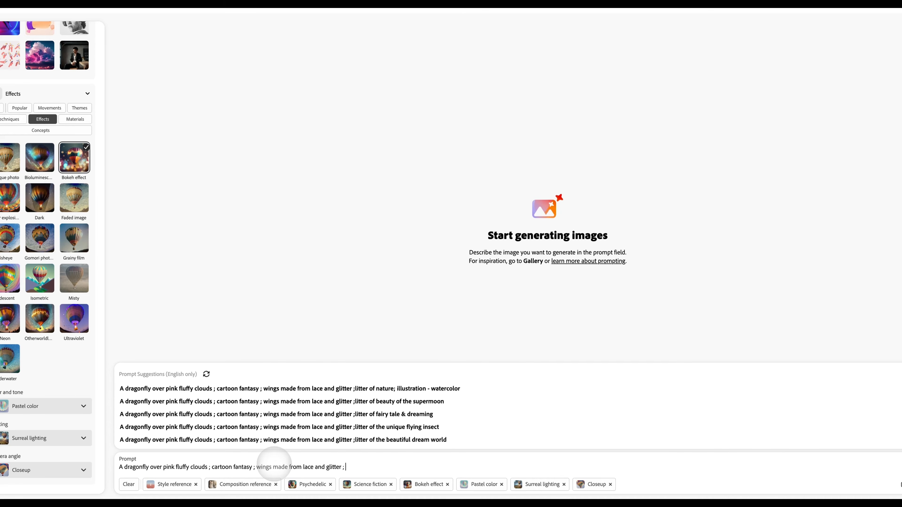
pyautogui.write(' facial ')
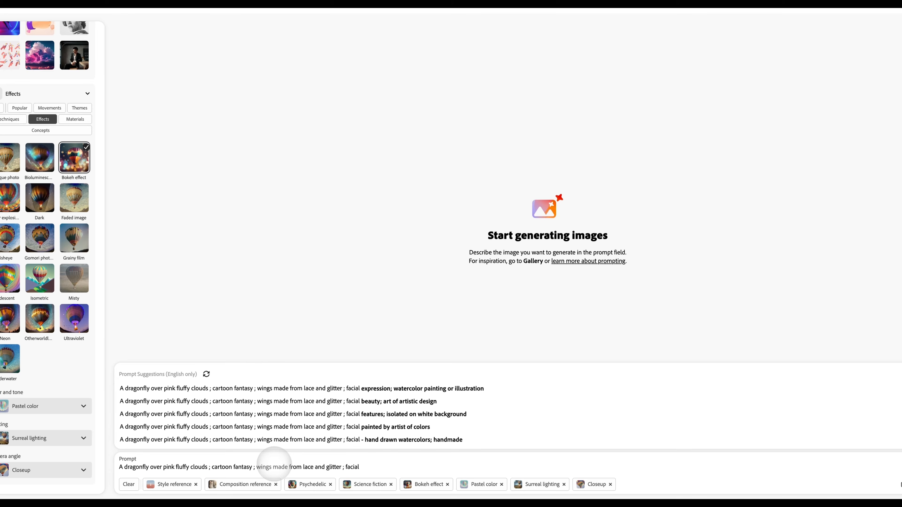
pyautogui.write('expression')
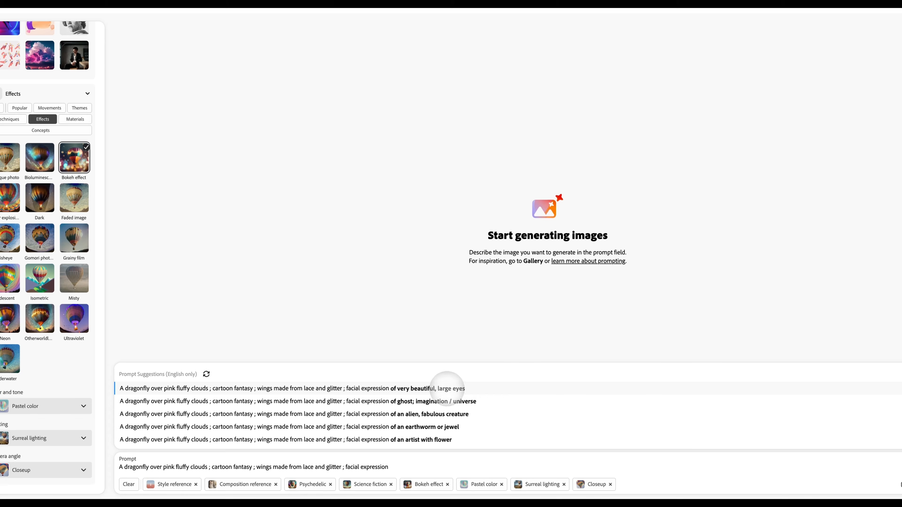
# - Append "facial expression", complete it with the suggestion "of very beautiful, large eyes" and end the prompt with a semicolon
pyautogui.click(447, 388)
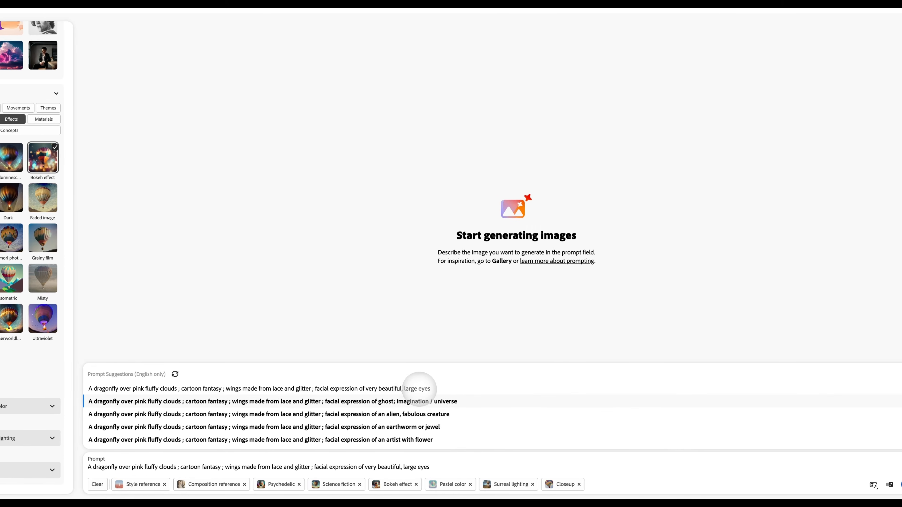
pyautogui.write(';')
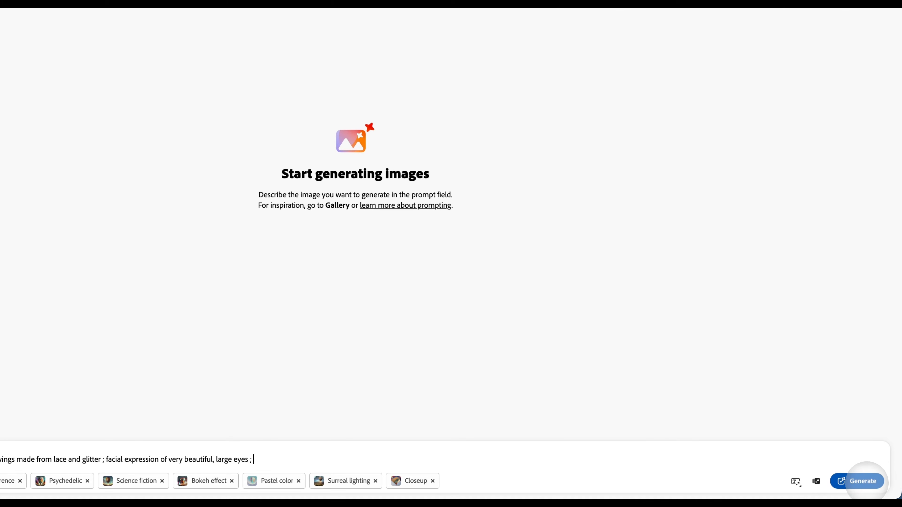
# - Generate the image from the completed prompt and select the generated dragonfly picture
pyautogui.click(863, 481)
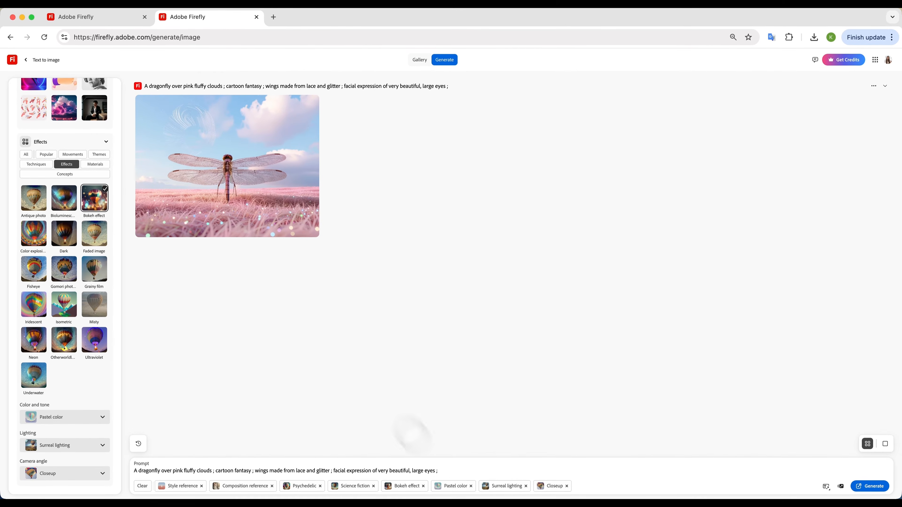
pyautogui.click(257, 173)
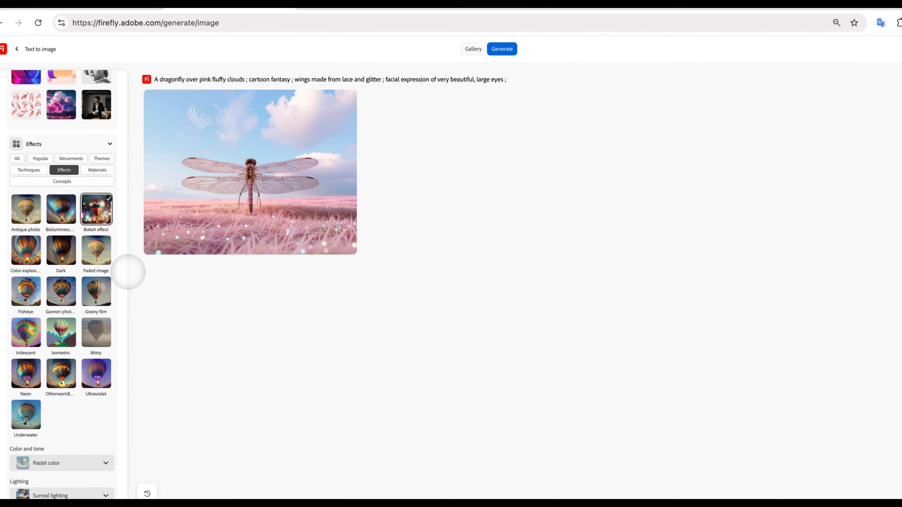
# - Enlarge the generated dragonfly pictures in both browser tabs and download the one over the pink field
pyautogui.click(125, 4)
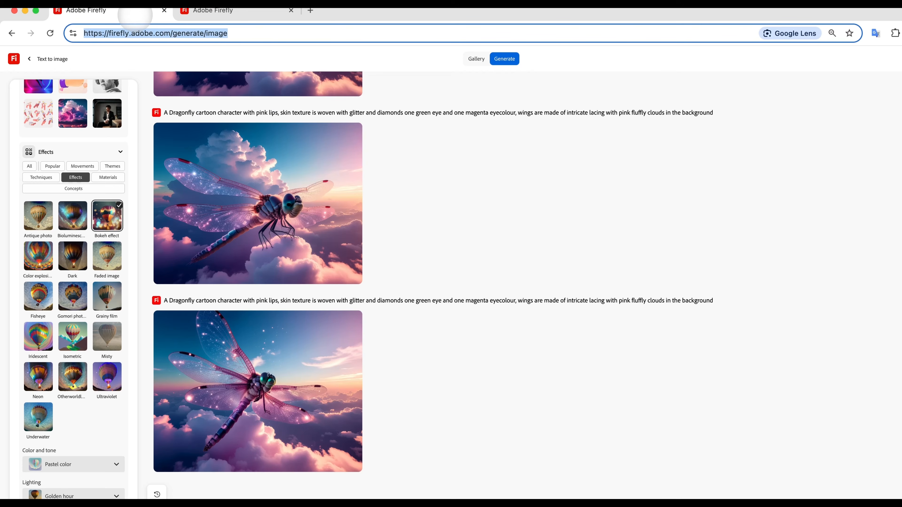
pyautogui.click(300, 213)
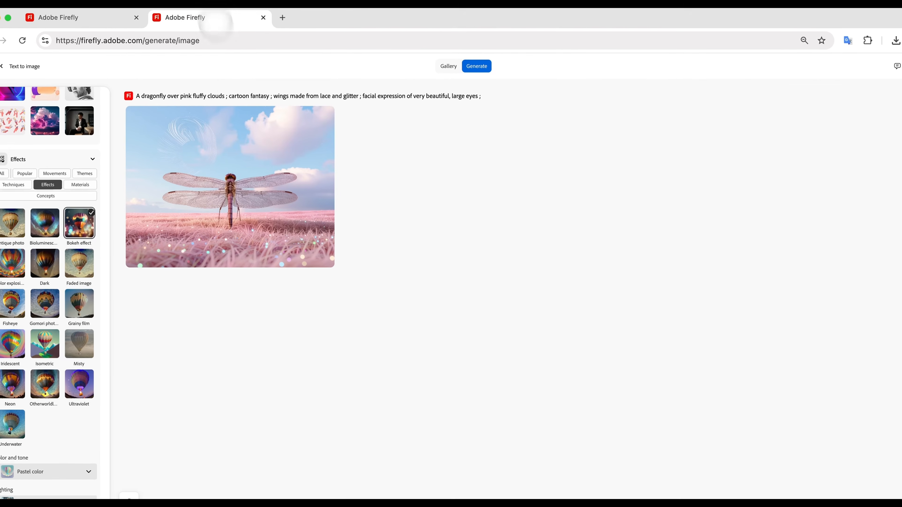
pyautogui.click(262, 193)
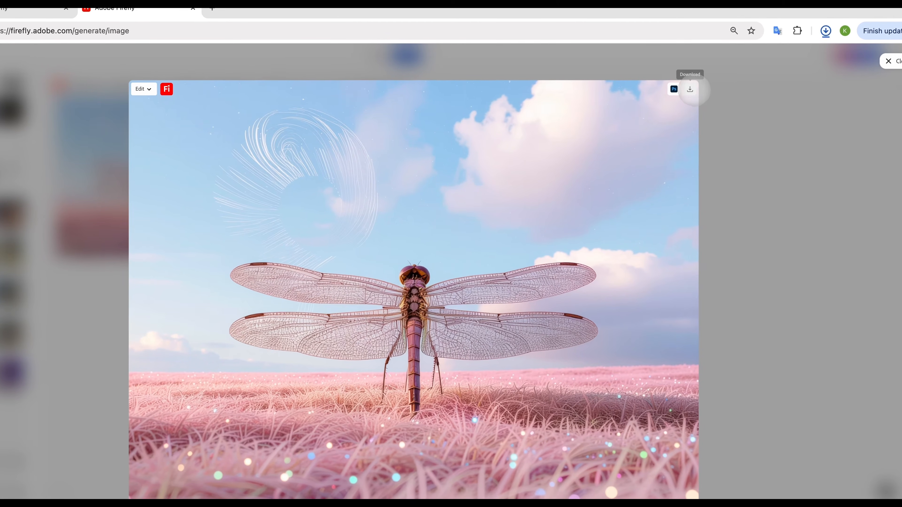
pyautogui.click(761, 100)
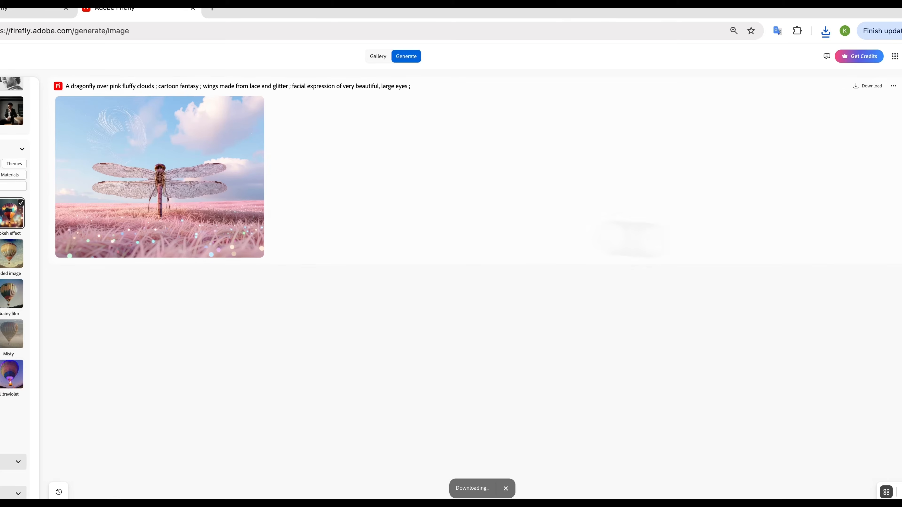
pyautogui.click(250, 197)
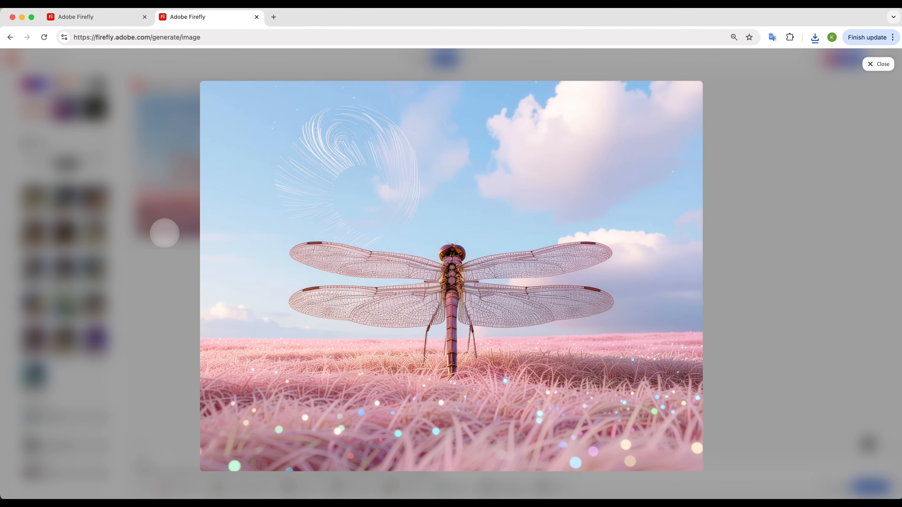
# - Compare the enlarged pink-field dragonfly with the enlarged teal dragonfly in the other browser tab
pyautogui.click(172, 246)
pyautogui.click(107, 17)
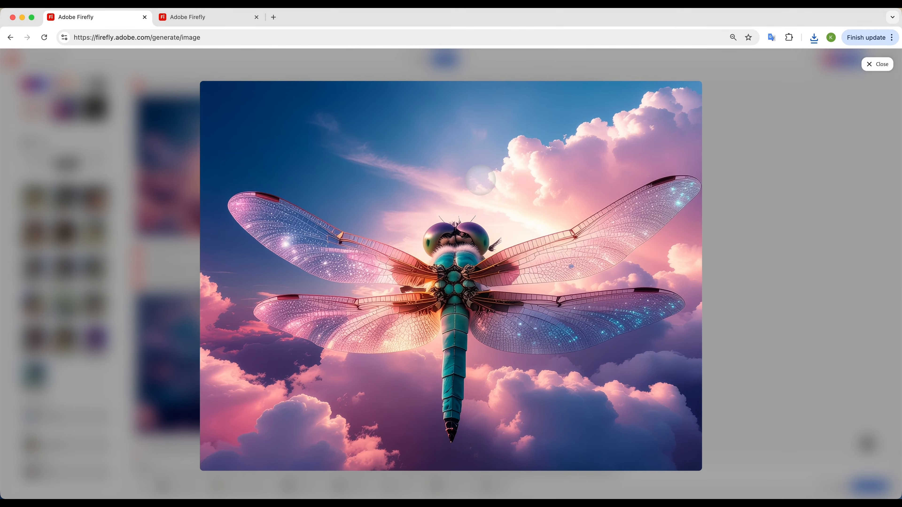
pyautogui.click(228, 18)
pyautogui.click(212, 136)
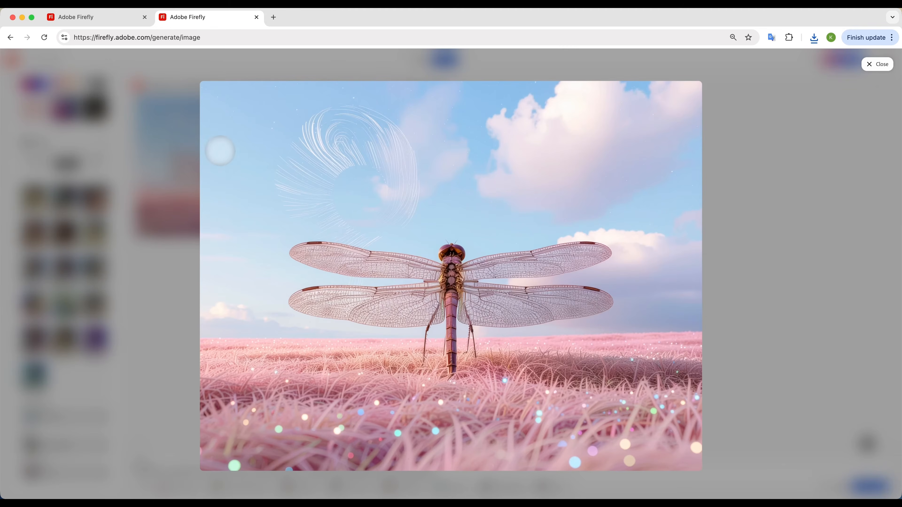
pyautogui.click(96, 17)
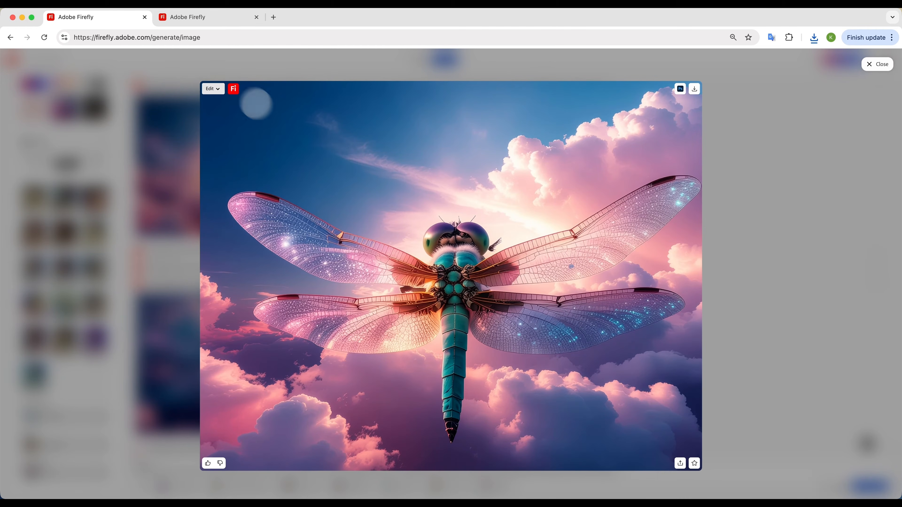
# - Generate a similar image from the enlarged teal dragonfly picture
pyautogui.click(213, 89)
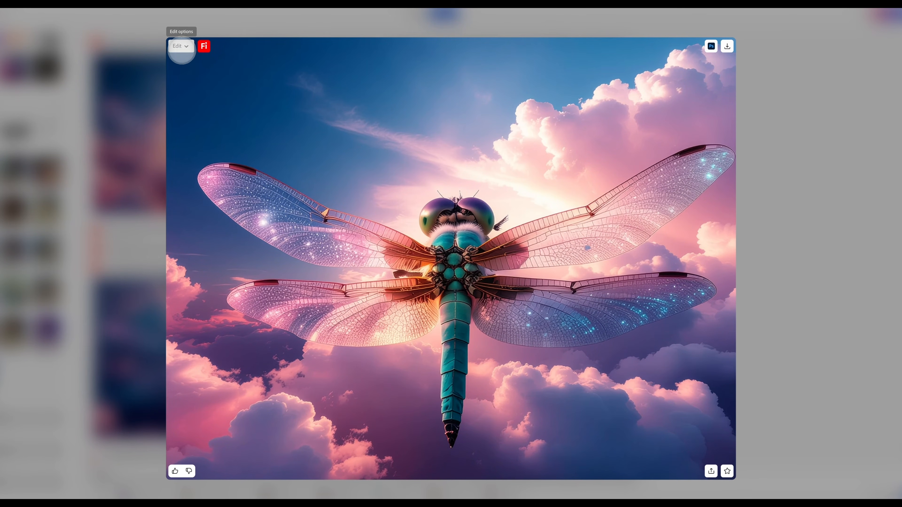
pyautogui.click(181, 46)
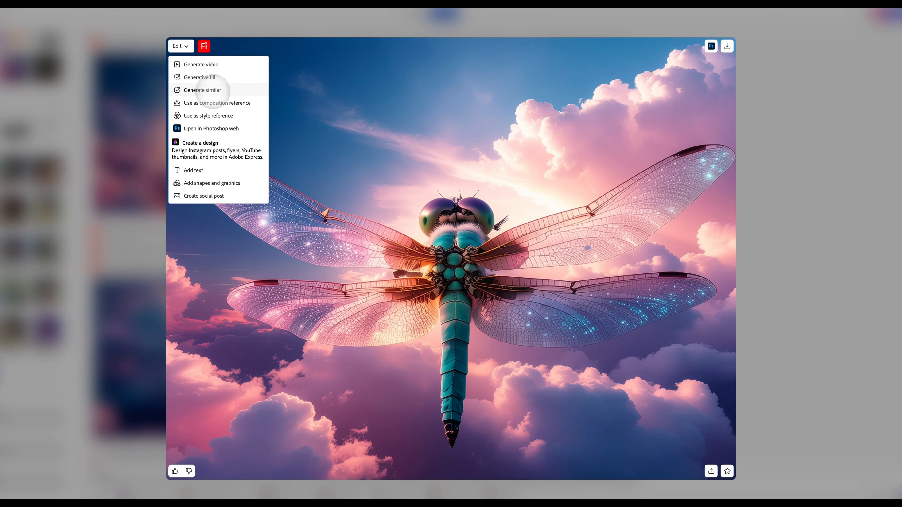
pyautogui.click(212, 91)
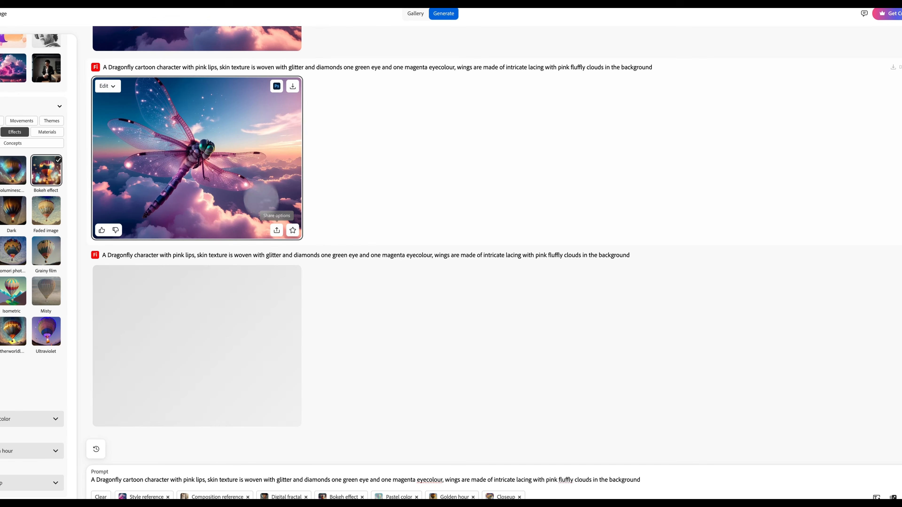
# - Examine the dragonfly images in the generation history at full size, including the newly generated similar one
pyautogui.scroll(7, 402, 319)
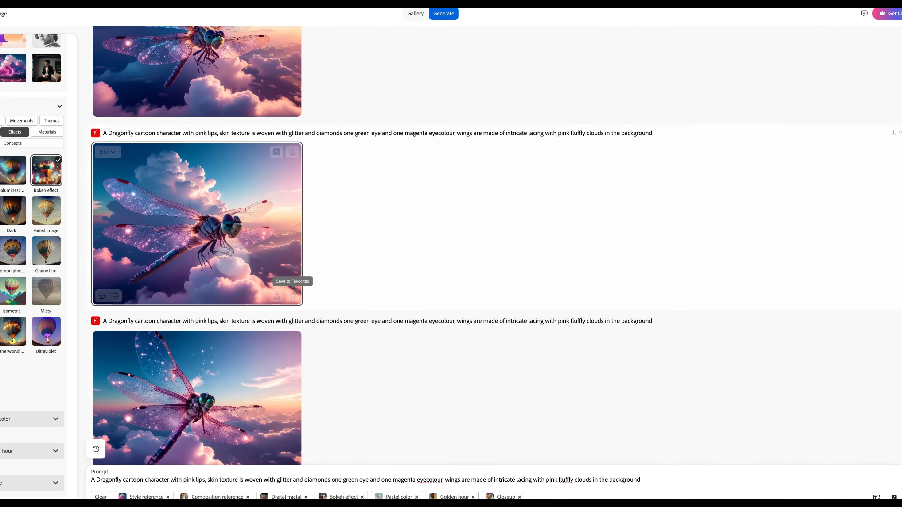
pyautogui.scroll(2, 232, 259)
pyautogui.click(212, 276)
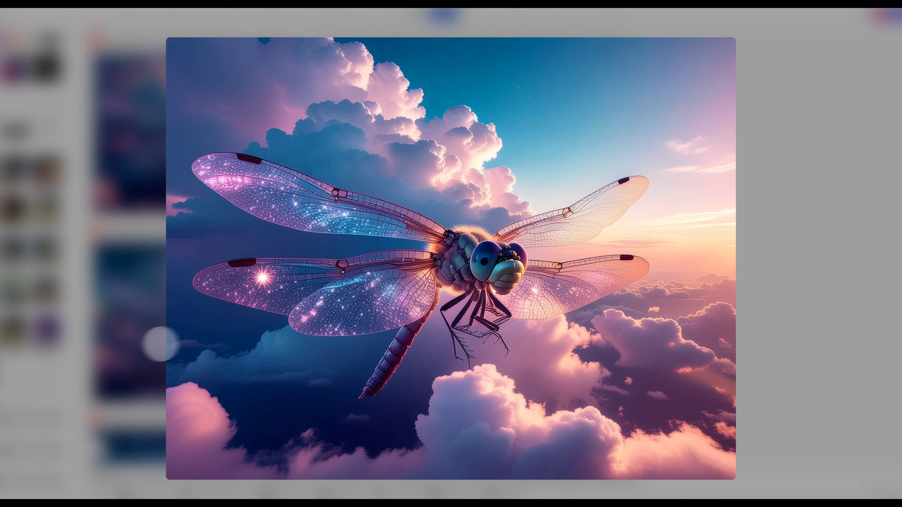
pyautogui.click(126, 350)
pyautogui.click(211, 149)
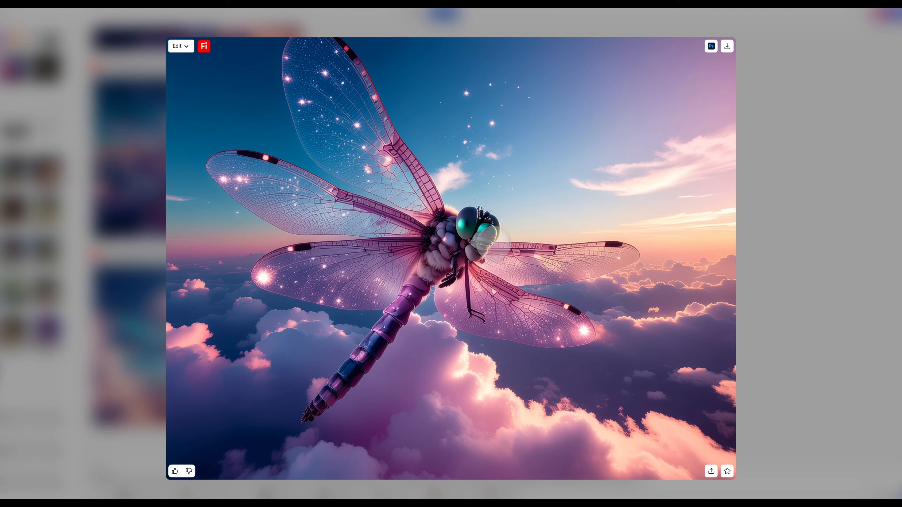
pyautogui.click(135, 414)
pyautogui.click(190, 355)
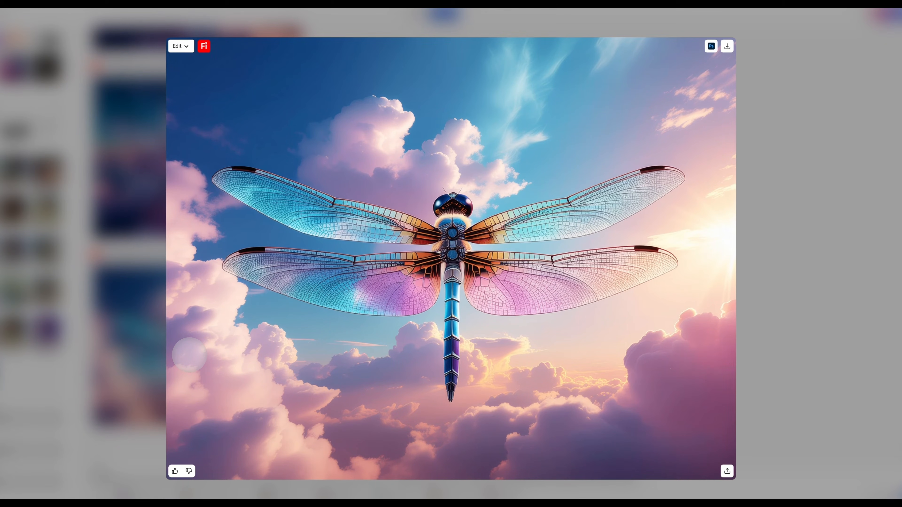
pyautogui.click(151, 286)
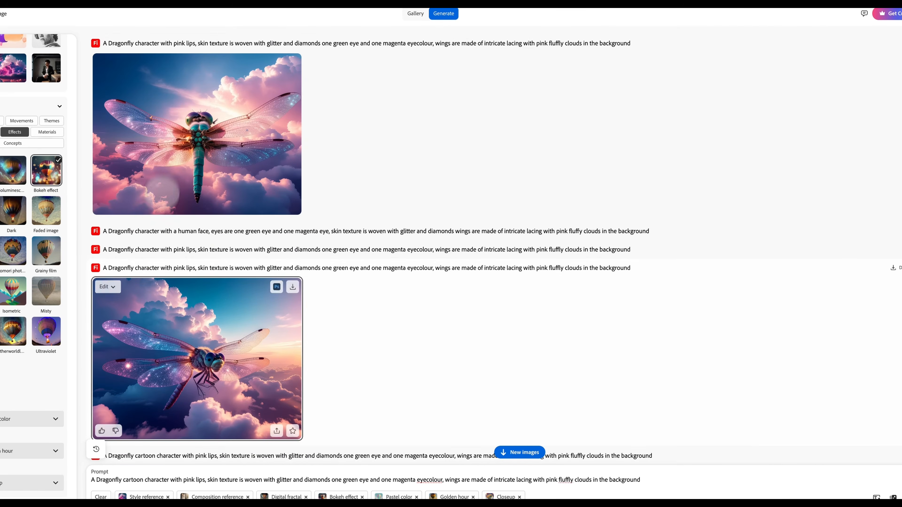
# - Enlarge the teal dragonfly picture and send it to Generate video as a frame
pyautogui.click(163, 190)
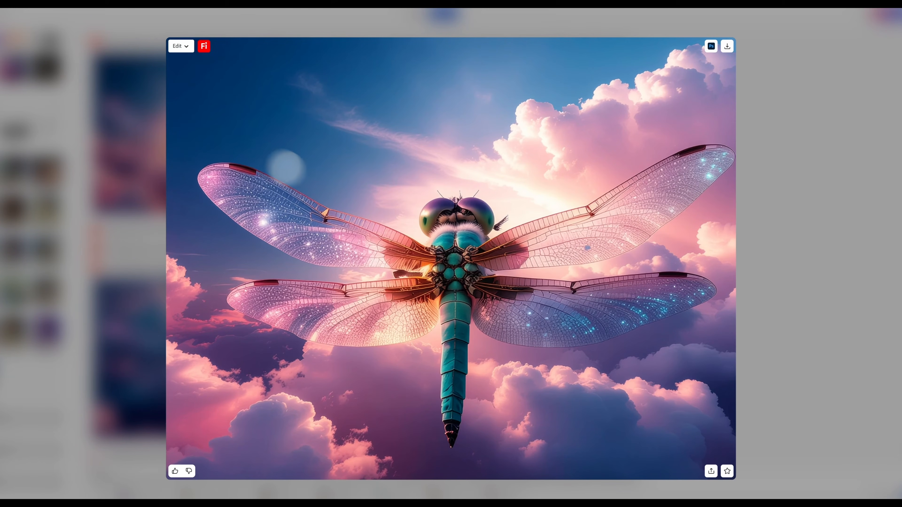
pyautogui.click(179, 45)
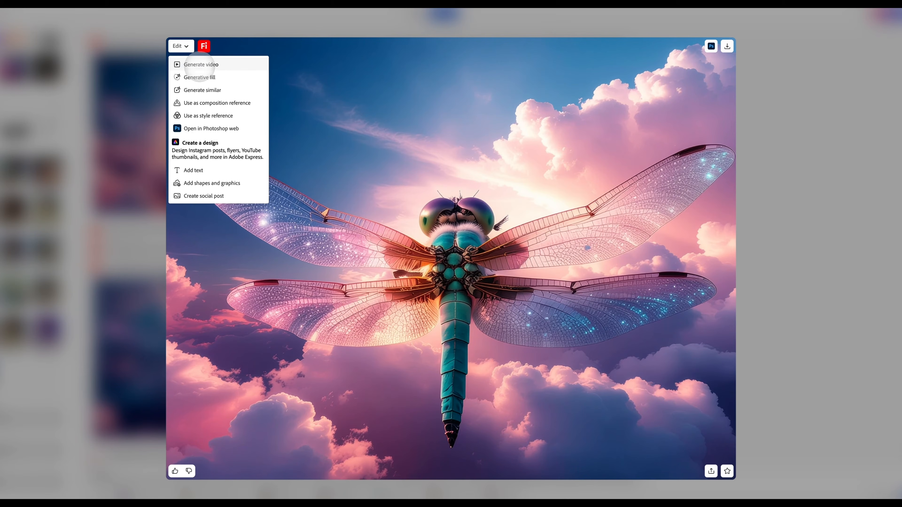
pyautogui.click(200, 66)
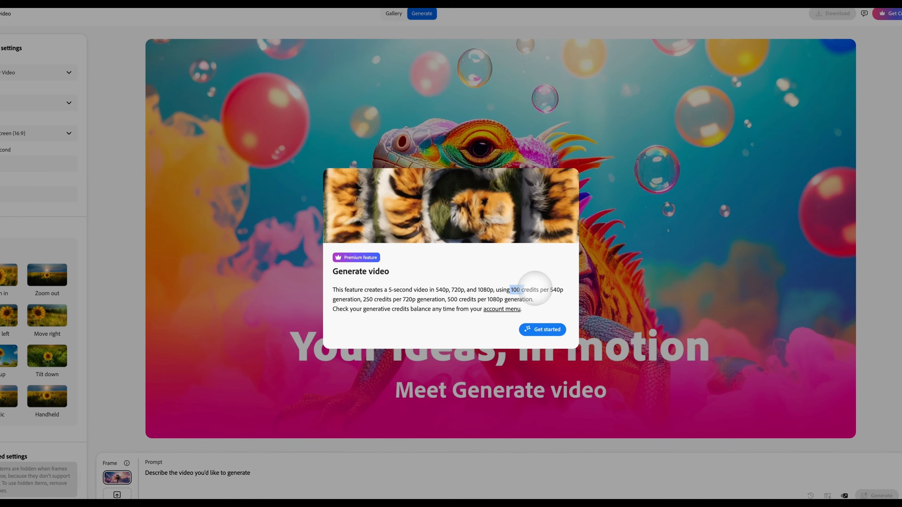
# - Check the video resolutions and their credit costs in the Generate video introduction and get started
pyautogui.moveTo(435, 290); pyautogui.dragTo(494, 289)
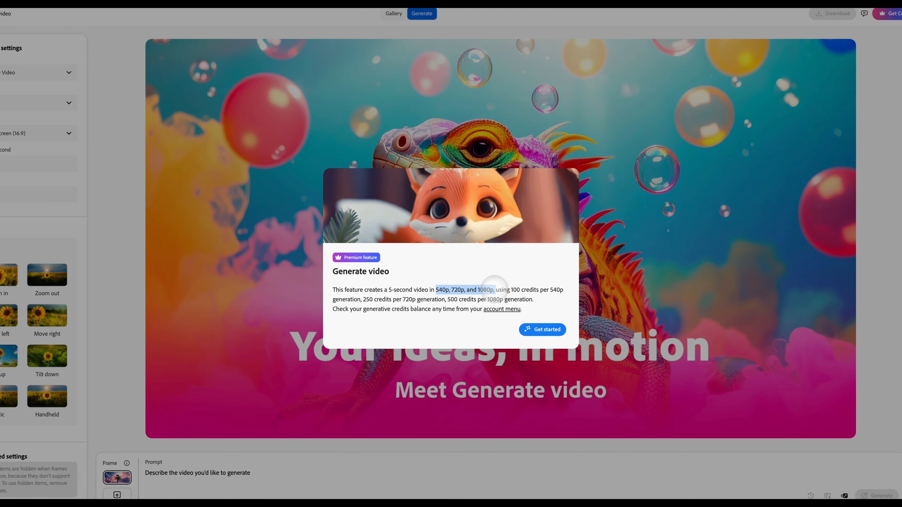
pyautogui.click(561, 290)
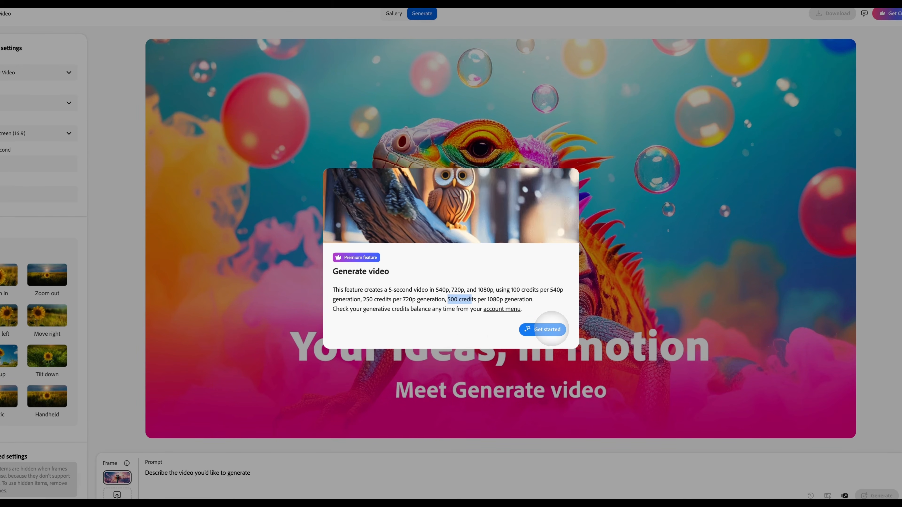
pyautogui.click(550, 330)
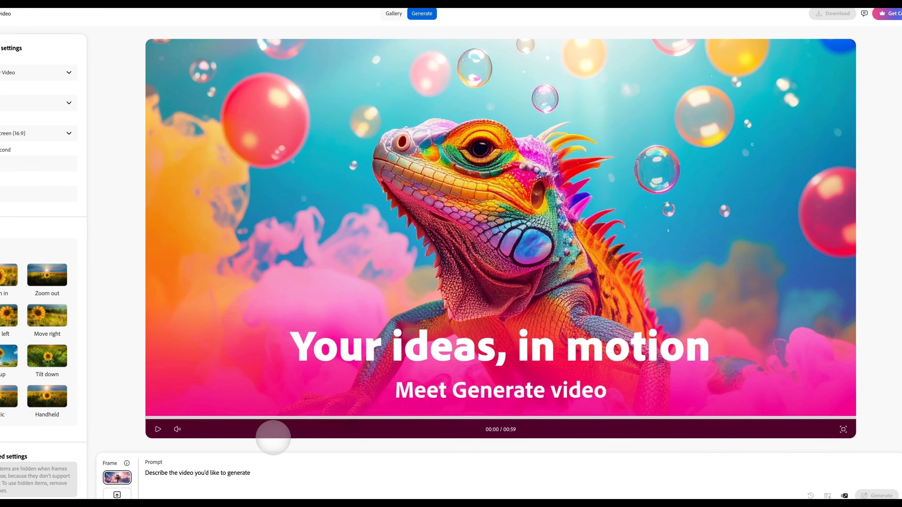
# - Check the video model setting and set the video resolution to 540p
pyautogui.click(260, 472)
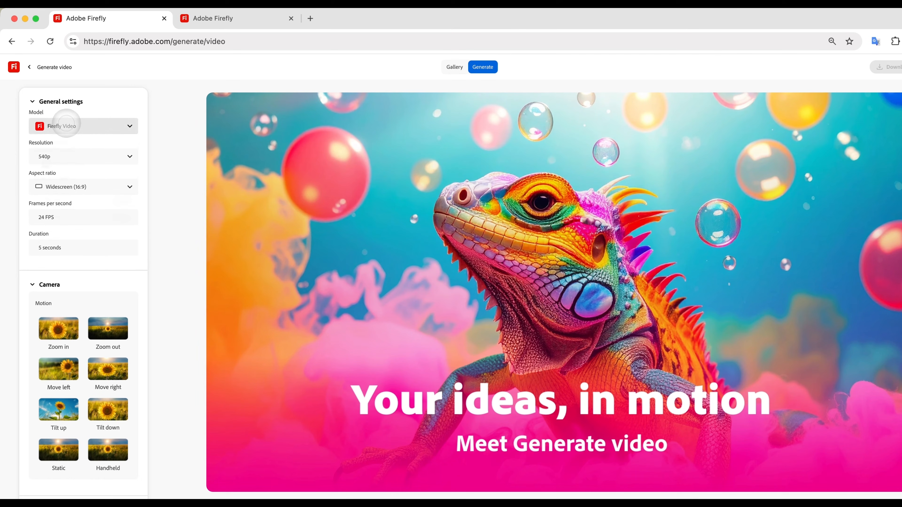
pyautogui.click(66, 122)
pyautogui.click(89, 108)
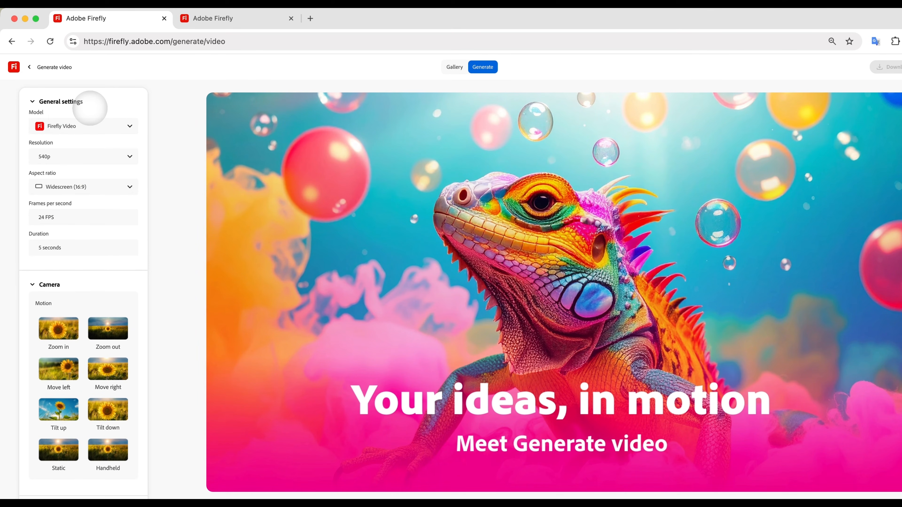
pyautogui.click(72, 156)
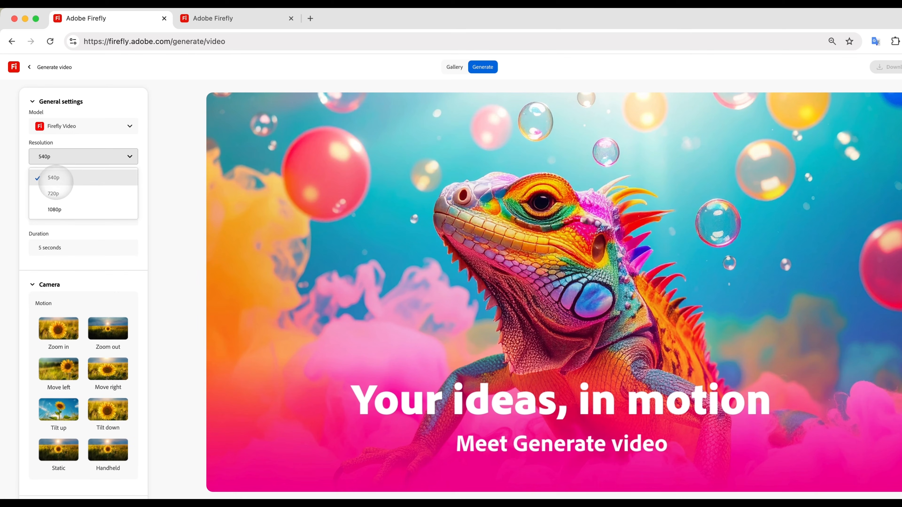
pyautogui.click(57, 177)
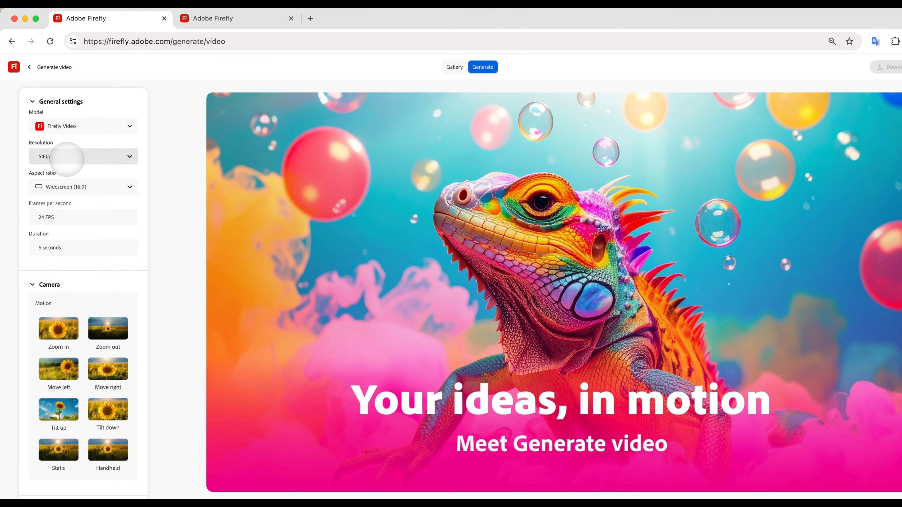
# - Look through the aspect ratio options and set the video to Widescreen (16:9)
pyautogui.click(76, 183)
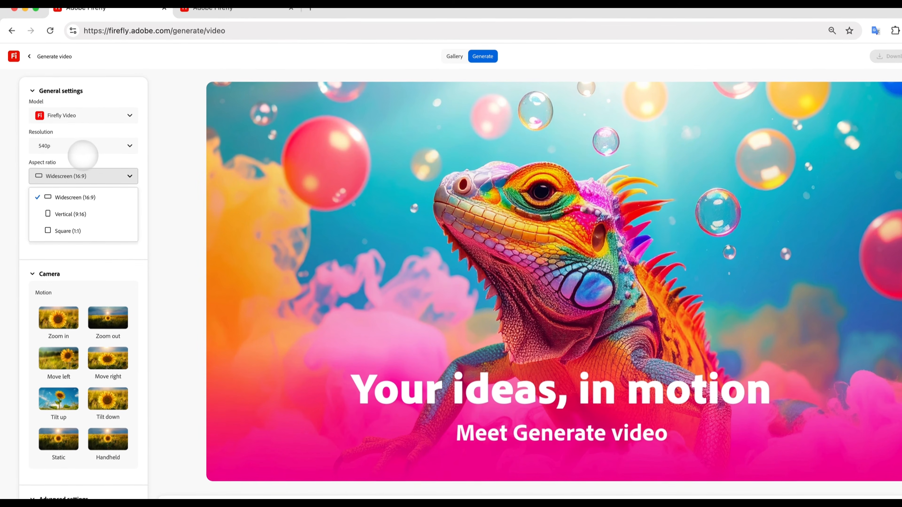
pyautogui.click(83, 165)
pyautogui.click(81, 188)
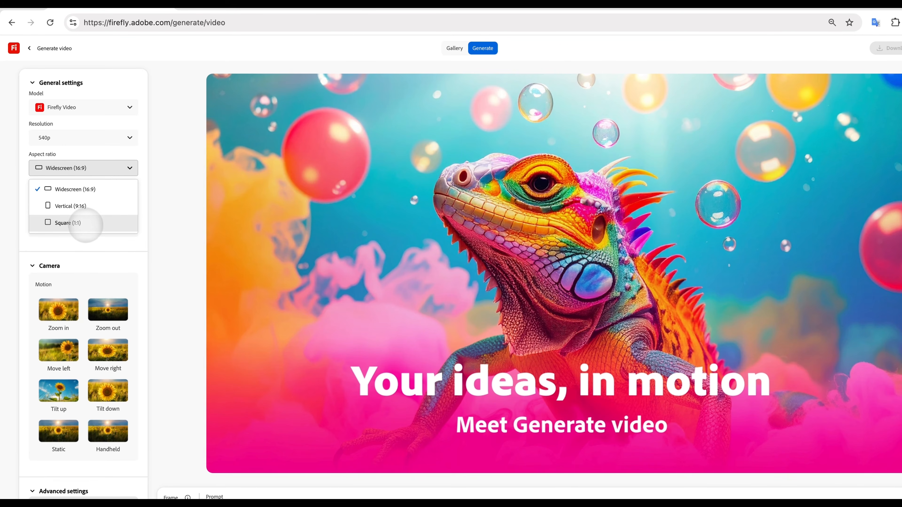
pyautogui.click(85, 223)
pyautogui.click(87, 172)
pyautogui.click(83, 188)
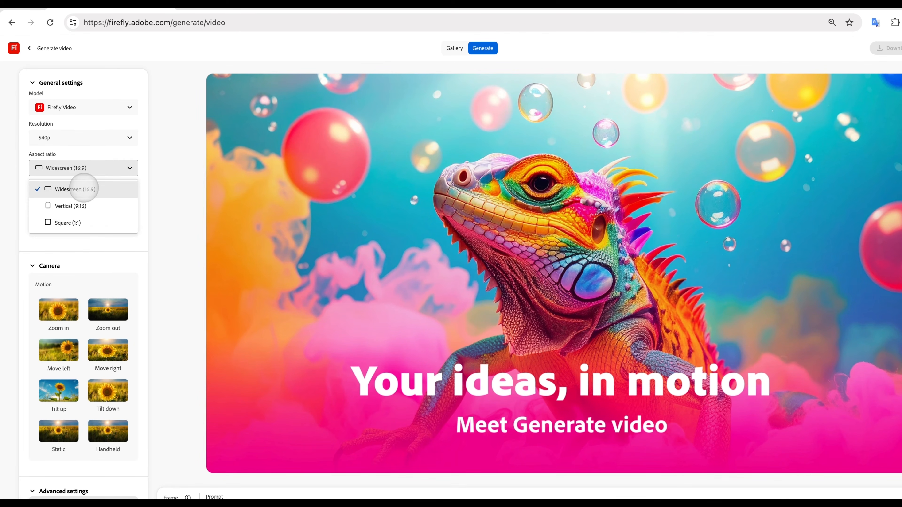
# - Choose Tilt up as the camera motion for the video and check the seed setting
pyautogui.scroll(-2, 87, 227)
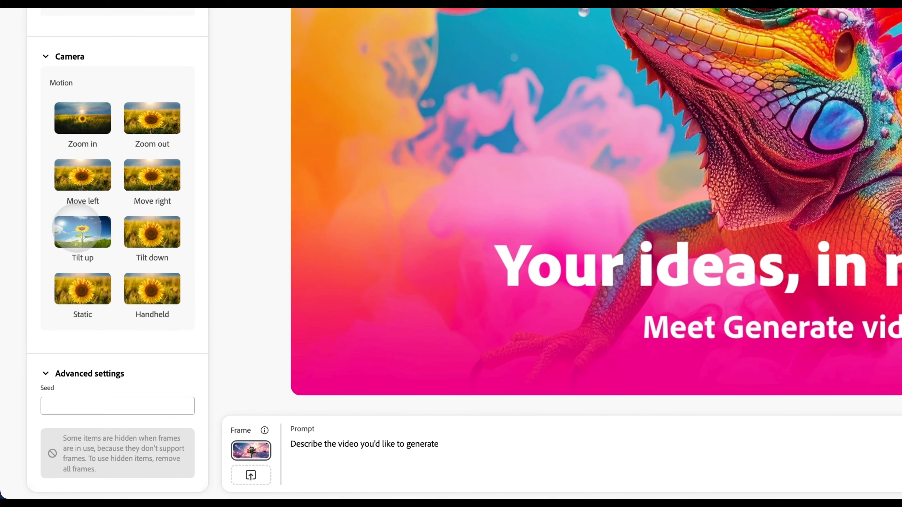
pyautogui.click(85, 231)
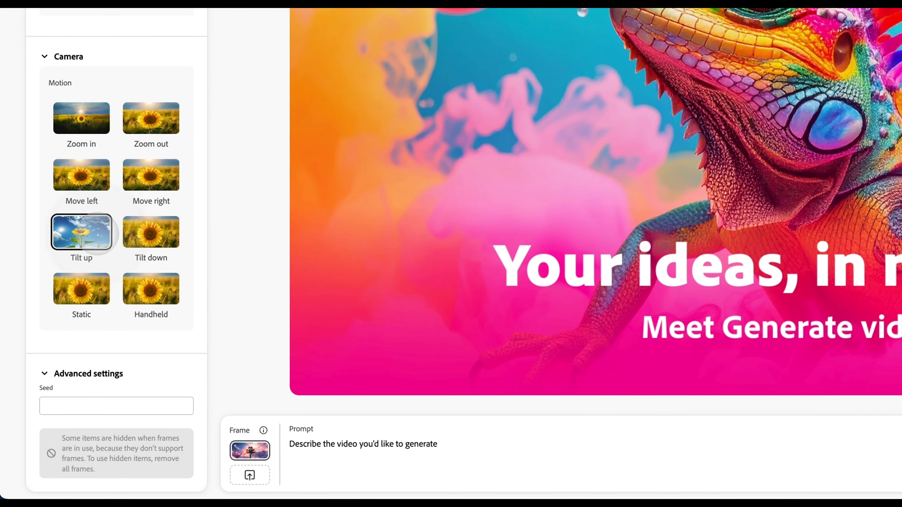
pyautogui.click(66, 408)
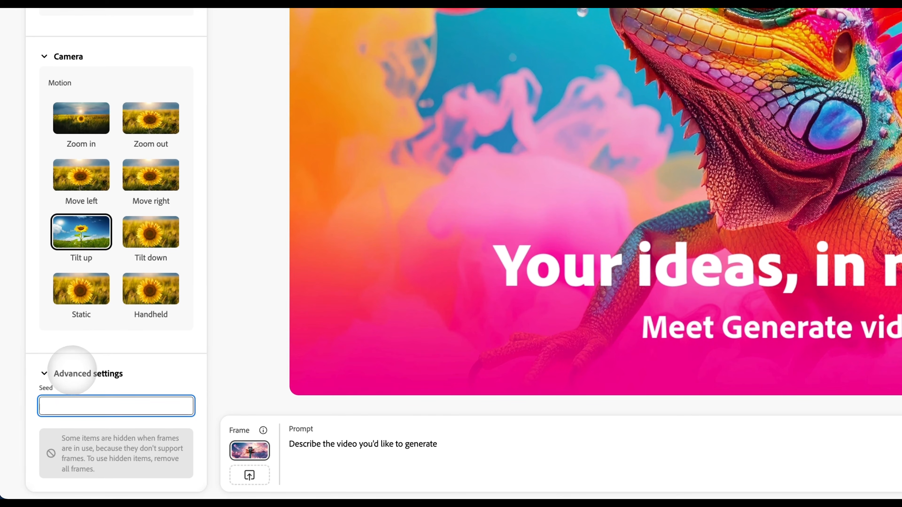
# - Enter the video prompt "fluttering wings, moving clouds", dismiss the prompt enhancement tip and have the prompt enhanced
pyautogui.click(394, 447)
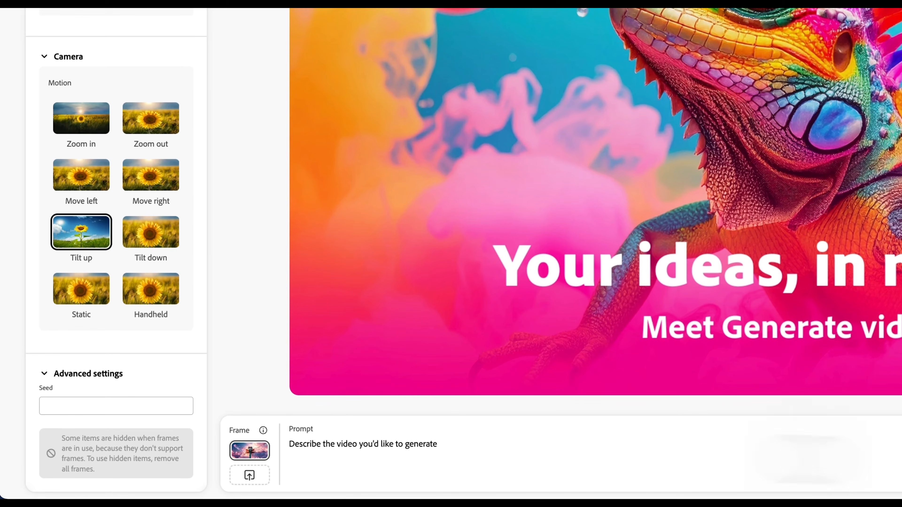
pyautogui.click(332, 448)
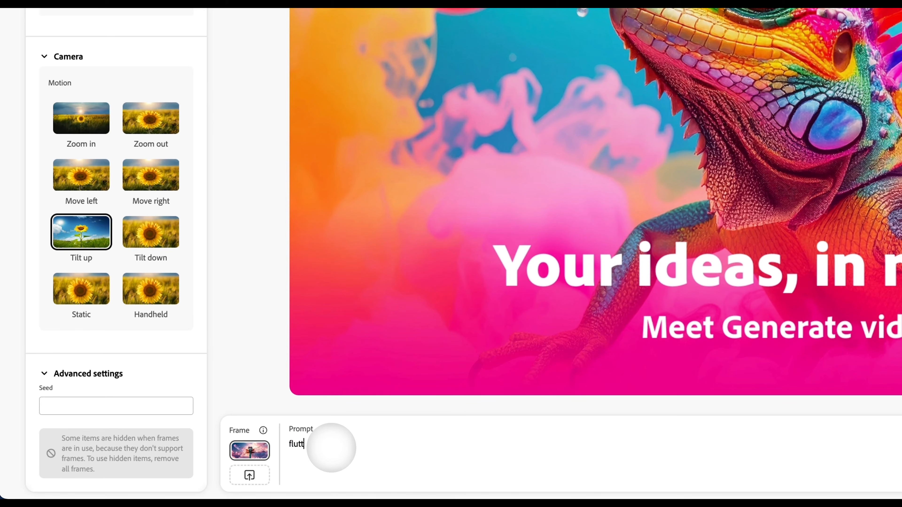
pyautogui.write('s,')
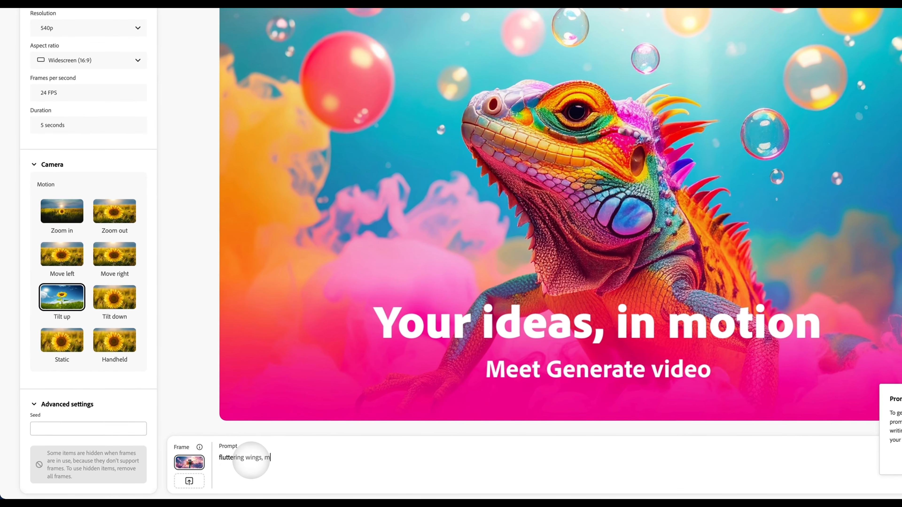
pyautogui.write(' moving clouds')
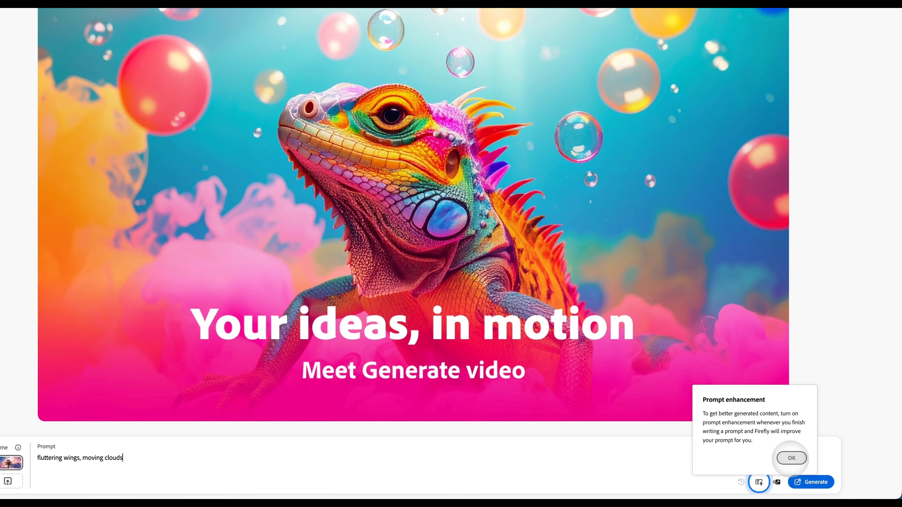
pyautogui.click(791, 458)
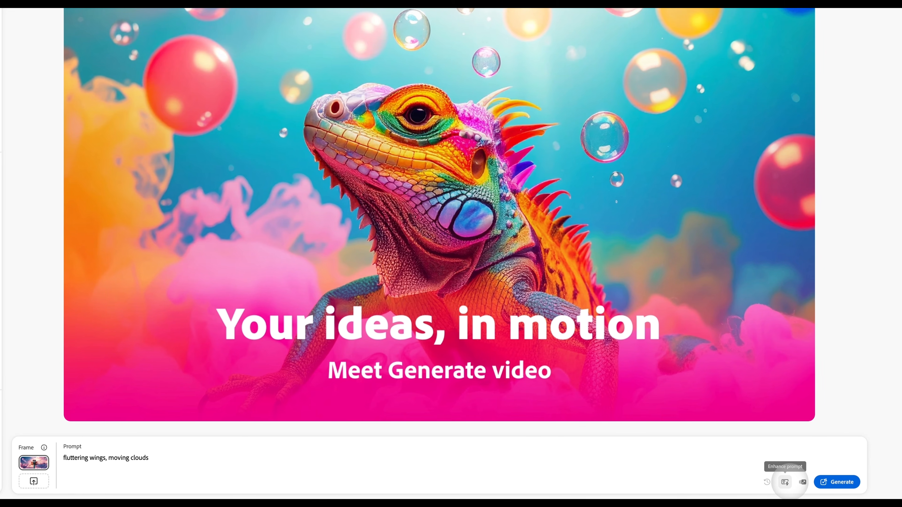
pyautogui.click(789, 484)
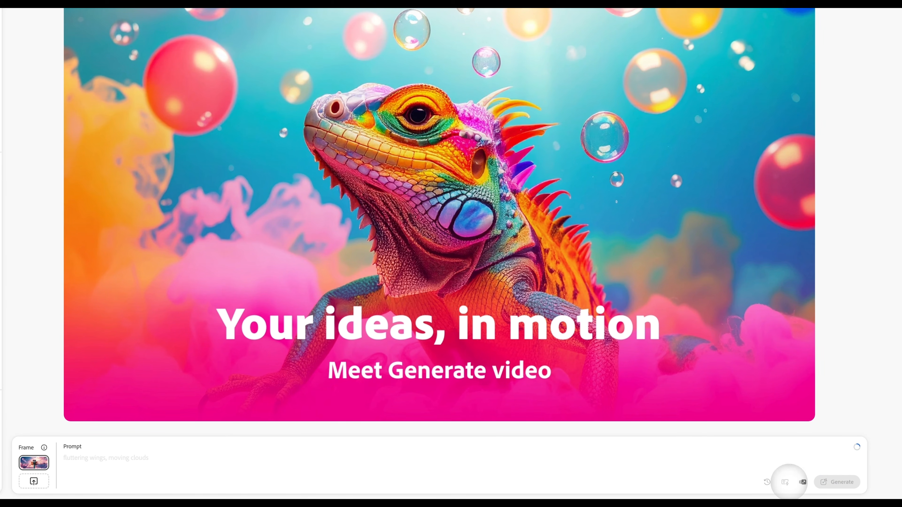